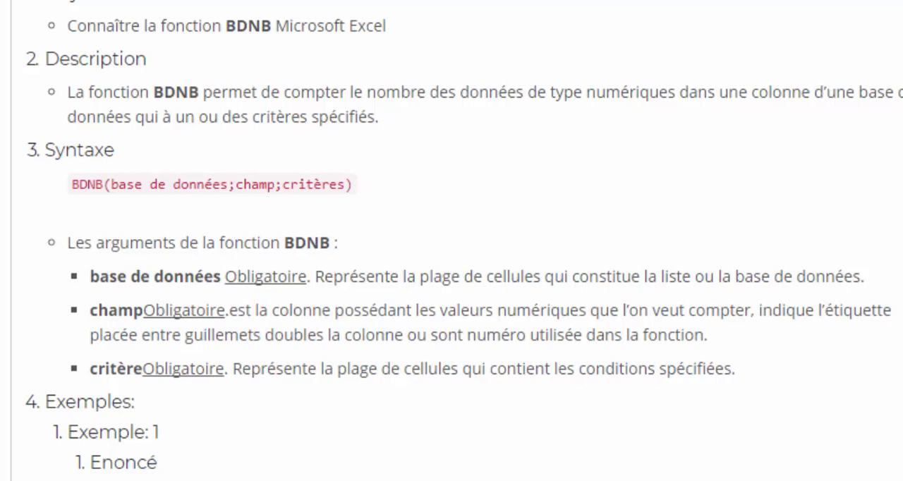
Read the BDNB function's description and the sales table in the statement of Exemple 1.
{"action": "scroll", "coordinate": [451, 240], "scroll_direction": "down", "scroll_amount": 6}
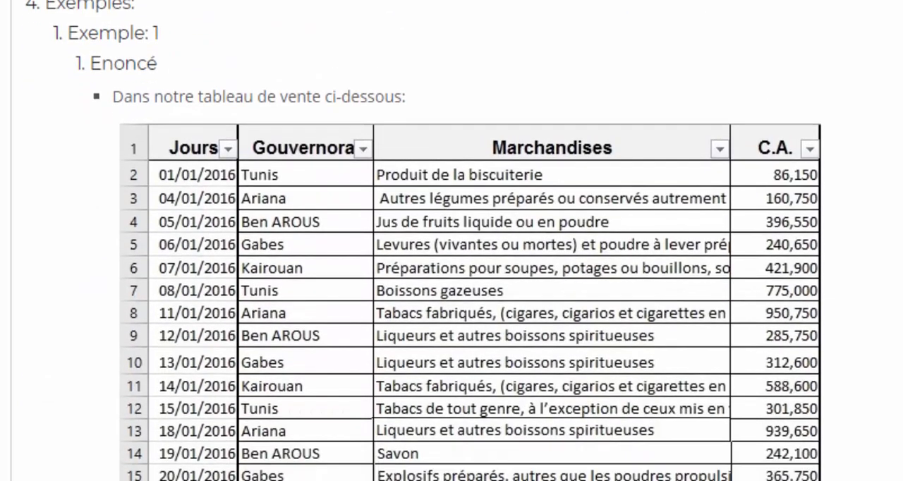
{"action": "scroll", "coordinate": [451, 241], "scroll_direction": "down", "scroll_amount": 6}
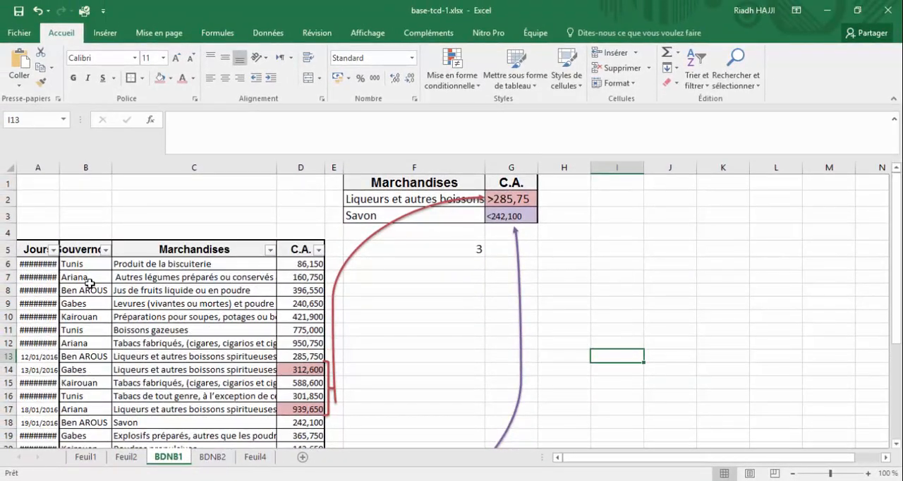
In base-tcd-1.xlsx, widen column A slightly to fit the dates and select the whole sales table A5:D31.
{"action": "left_click_drag", "start_coordinate": [61, 172], "coordinate": [66, 171]}
{"action": "left_click", "coordinate": [32, 249]}
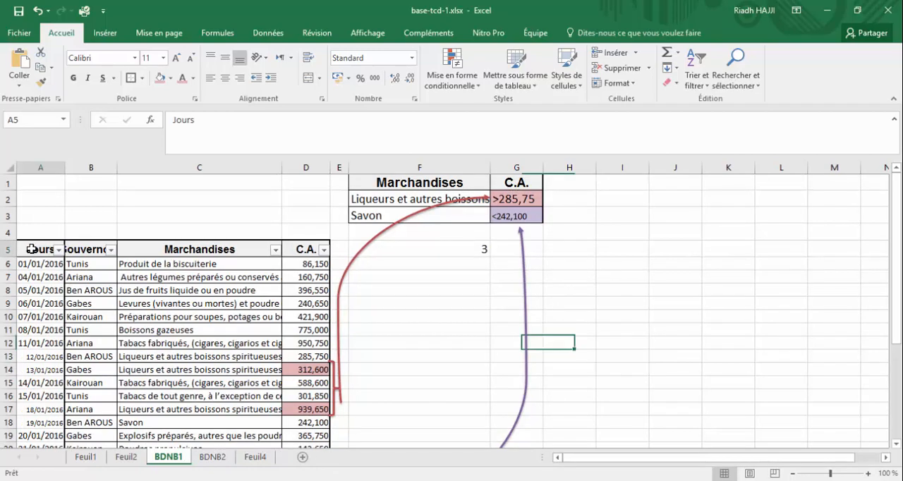
{"action": "left_click_drag", "start_coordinate": [32, 249], "coordinate": [312, 419]}
{"action": "left_click_drag", "start_coordinate": [897, 331], "coordinate": [879, 238]}
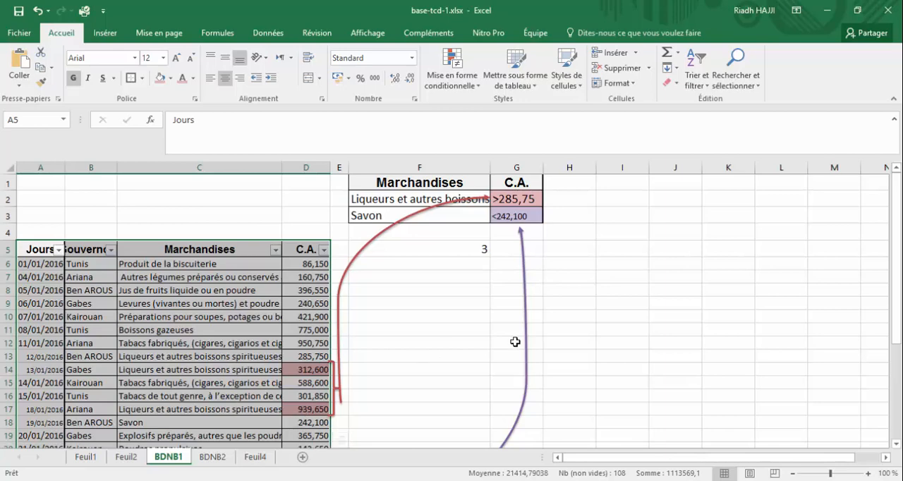
Examine the database, field and criteria arguments of the BDNB formula in cell F5, leaving the formula as it is.
{"action": "left_click", "coordinate": [442, 250]}
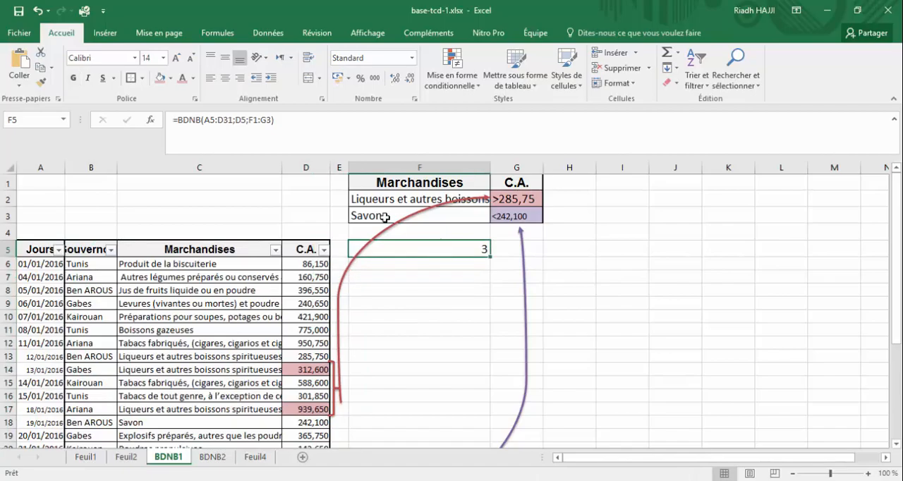
{"action": "left_click", "coordinate": [282, 126]}
{"action": "left_click_drag", "start_coordinate": [282, 125], "coordinate": [166, 125]}
{"action": "left_click", "coordinate": [146, 197]}
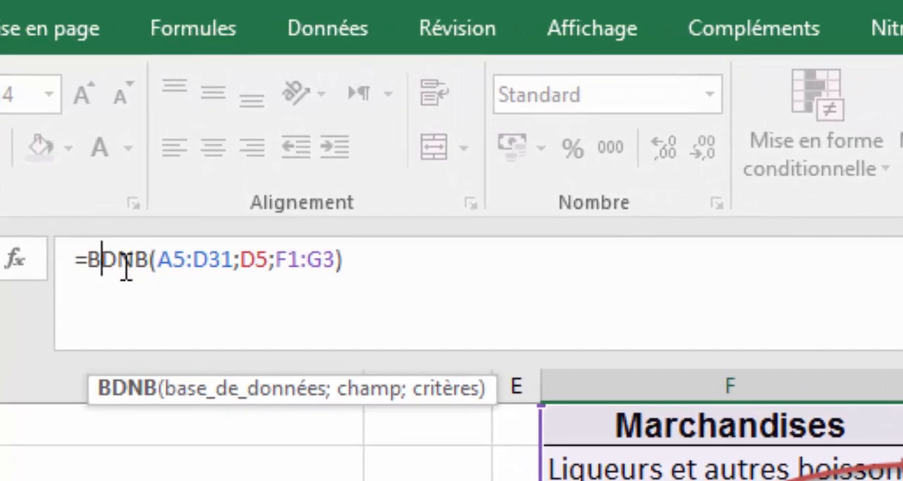
{"action": "left_click", "coordinate": [212, 392]}
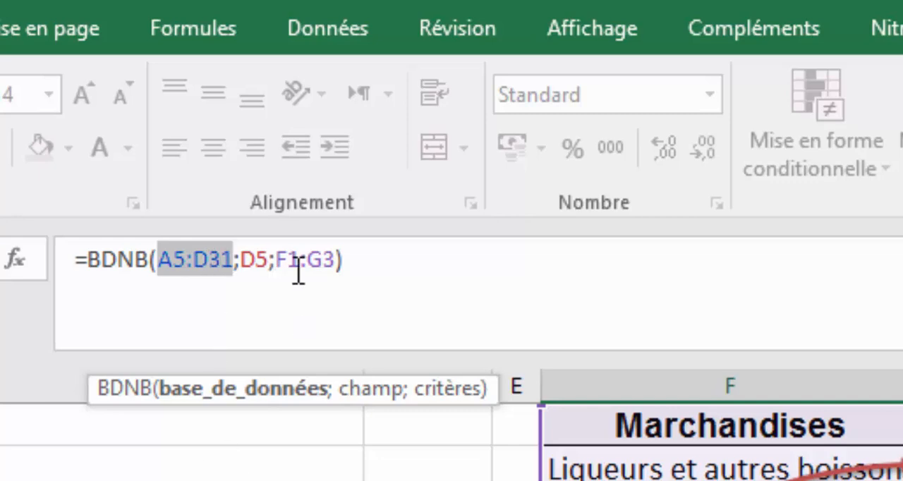
{"action": "left_click", "coordinate": [258, 262]}
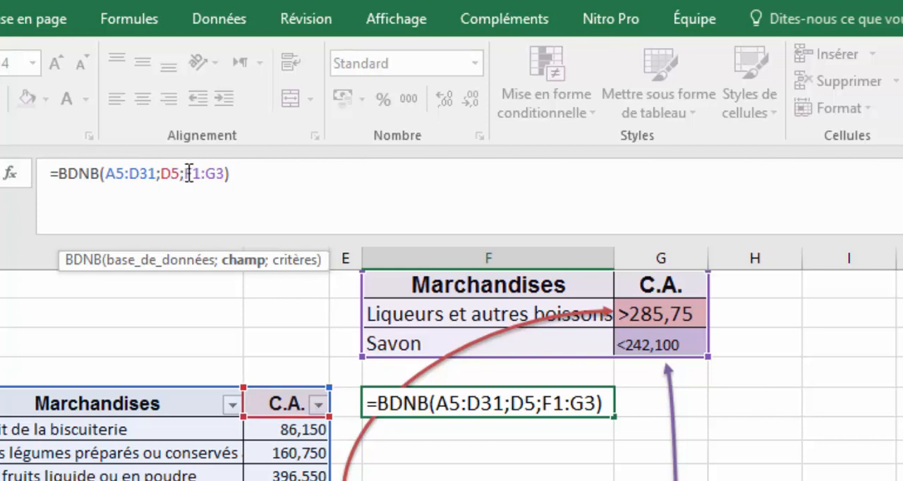
{"action": "left_click_drag", "start_coordinate": [189, 172], "coordinate": [228, 172]}
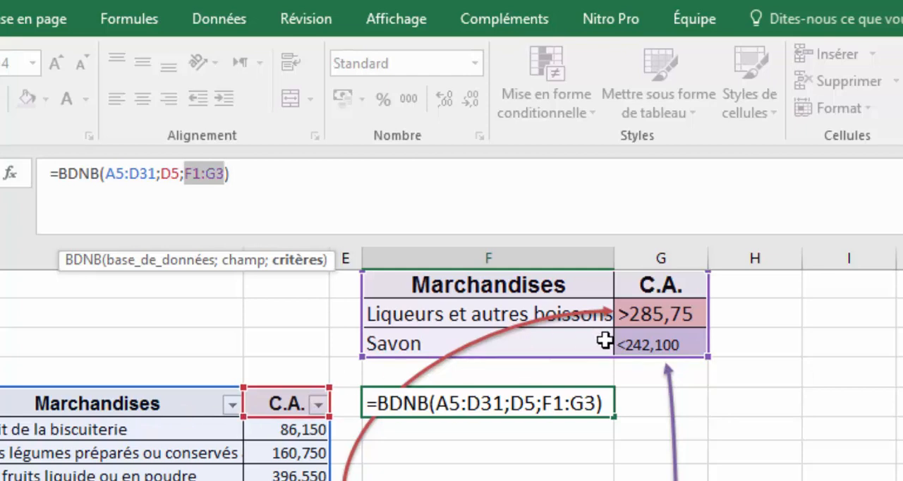
{"action": "key", "text": "Return"}
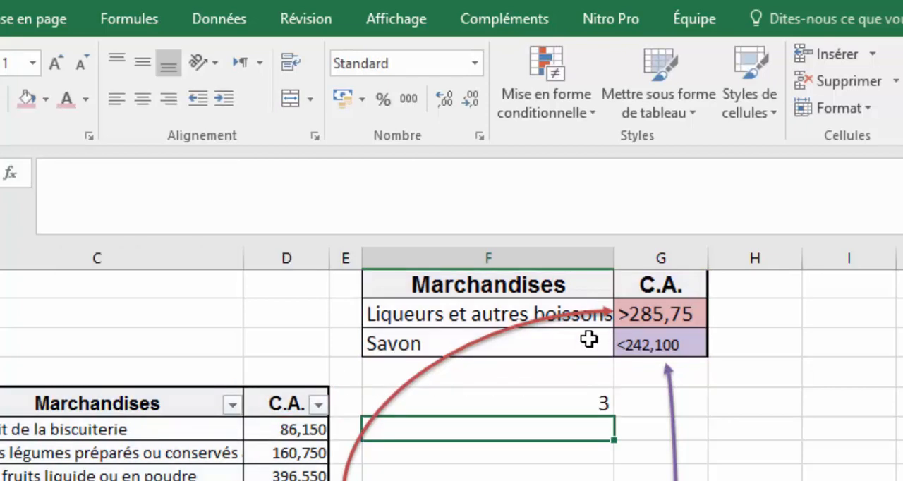
Compare the formula in F5 and the criteria in F2 and G2 with the liqueur rows of the sales table.
{"action": "left_click", "coordinate": [564, 404]}
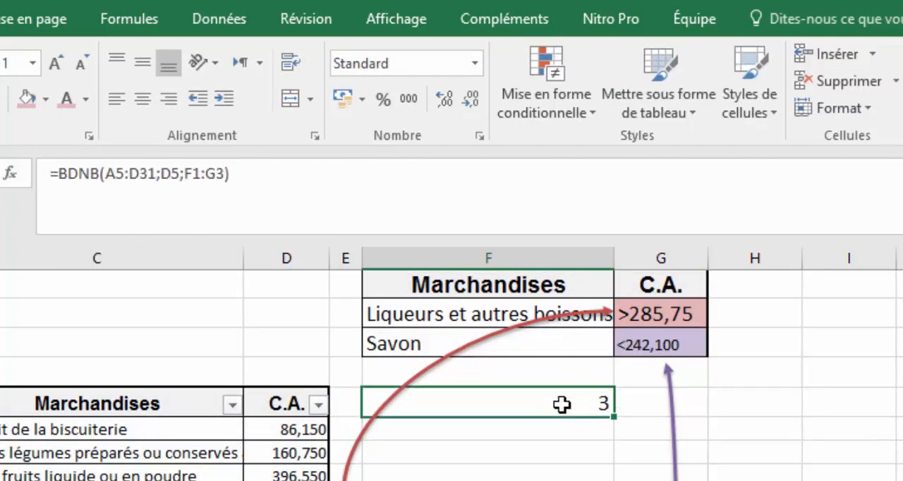
{"action": "left_click", "coordinate": [651, 315]}
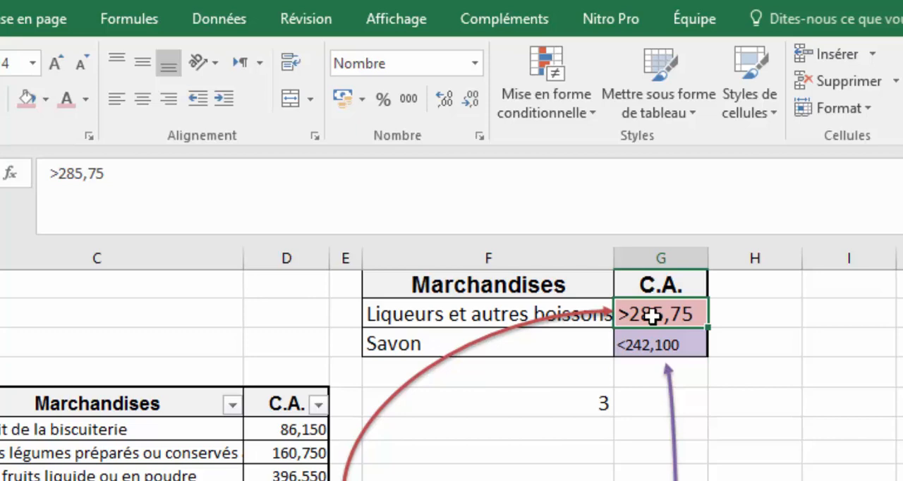
{"action": "left_click", "coordinate": [470, 315]}
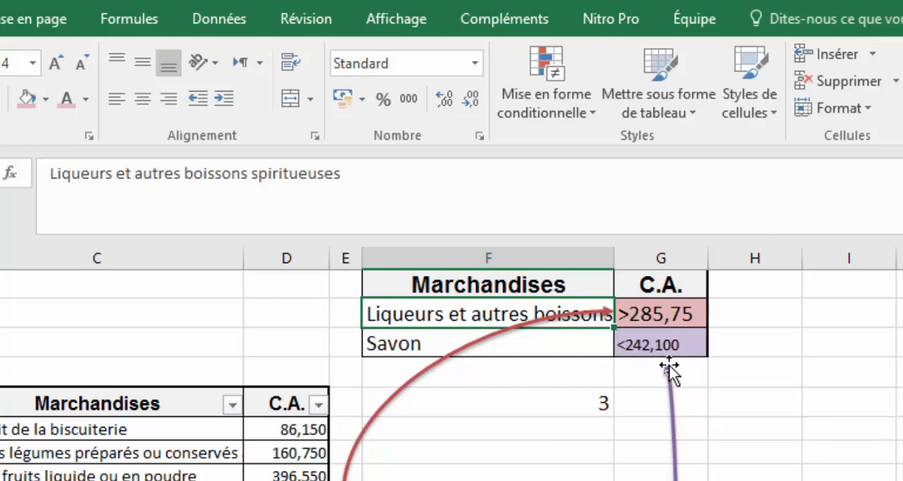
{"action": "left_click", "coordinate": [572, 404]}
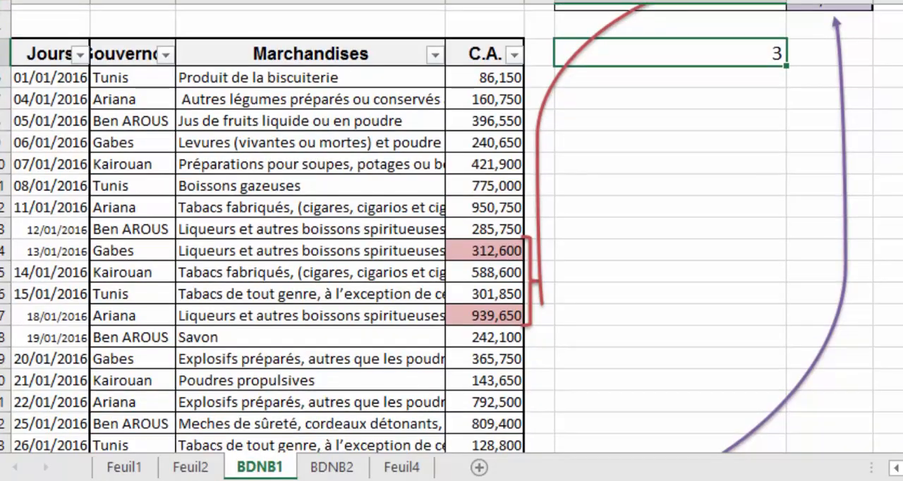
{"action": "scroll", "coordinate": [451, 225], "scroll_direction": "down", "scroll_amount": 1}
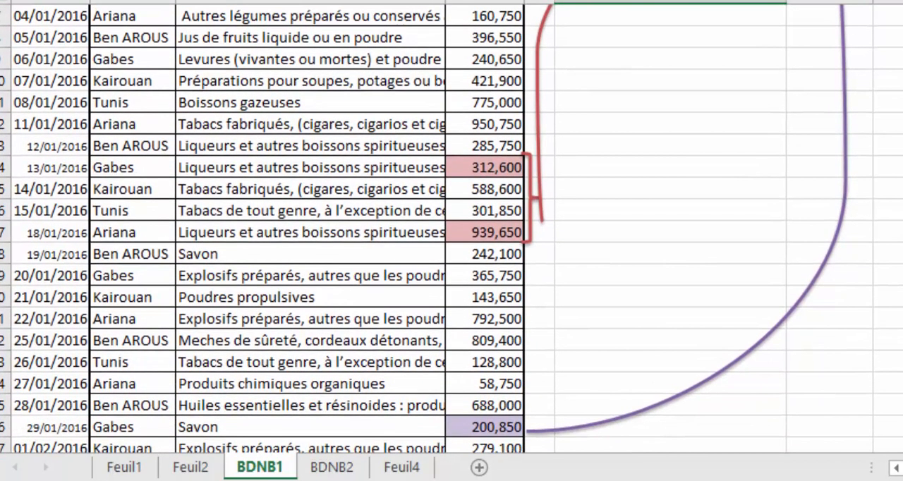
{"action": "left_click", "coordinate": [276, 168]}
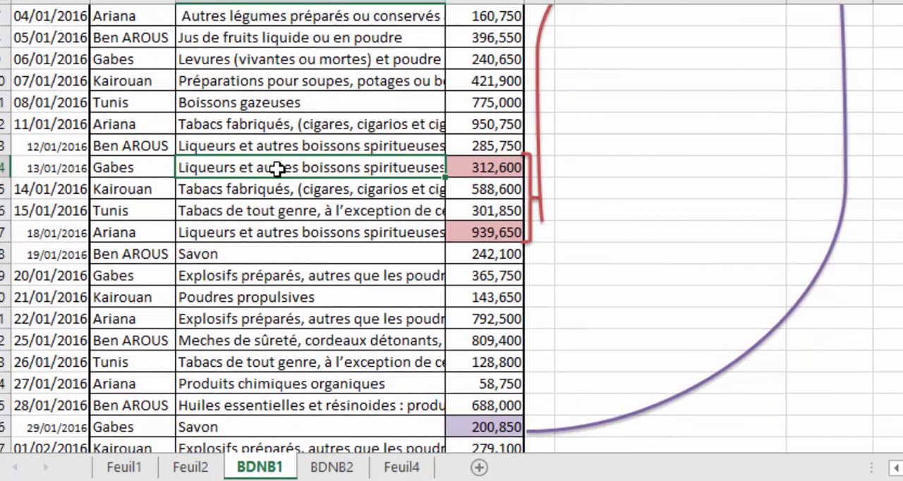
{"action": "left_click", "coordinate": [343, 147]}
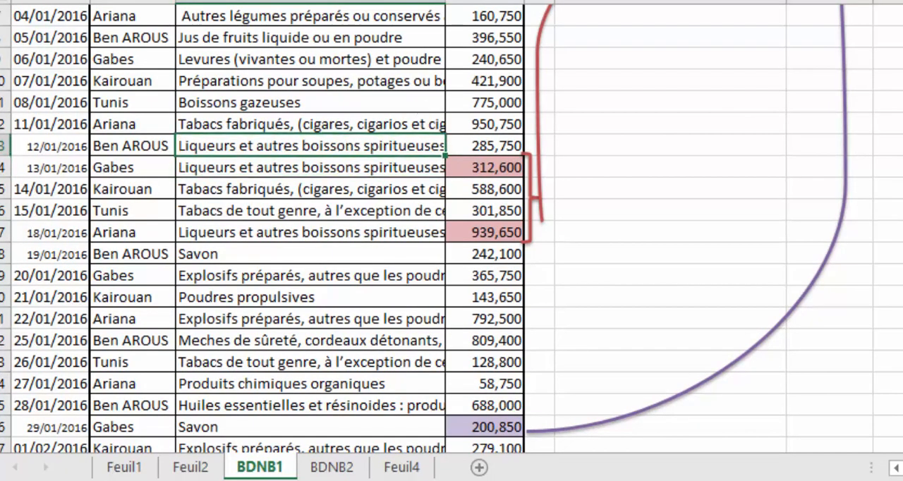
Filter the Marchandises column to show only "Liqueurs et autres boissons spiritueuses" and "Savon".
{"action": "scroll", "coordinate": [413, 125], "scroll_direction": "up", "scroll_amount": 2}
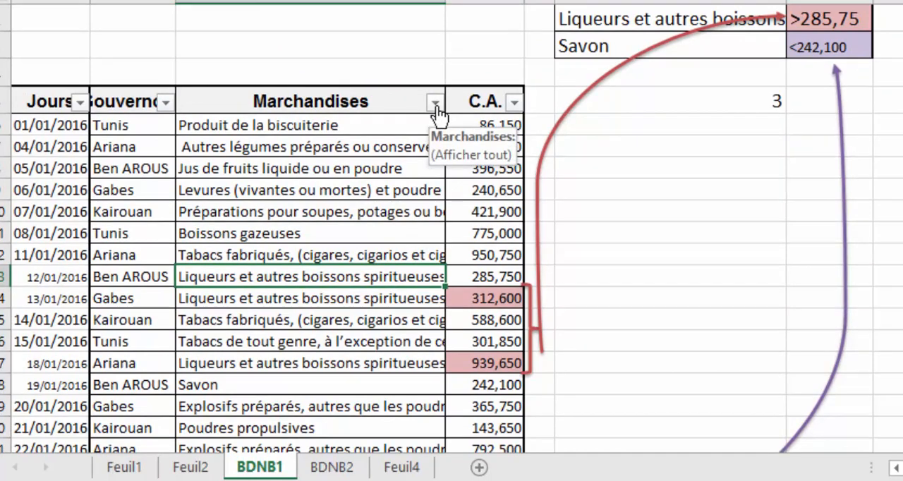
{"action": "left_click", "coordinate": [435, 103]}
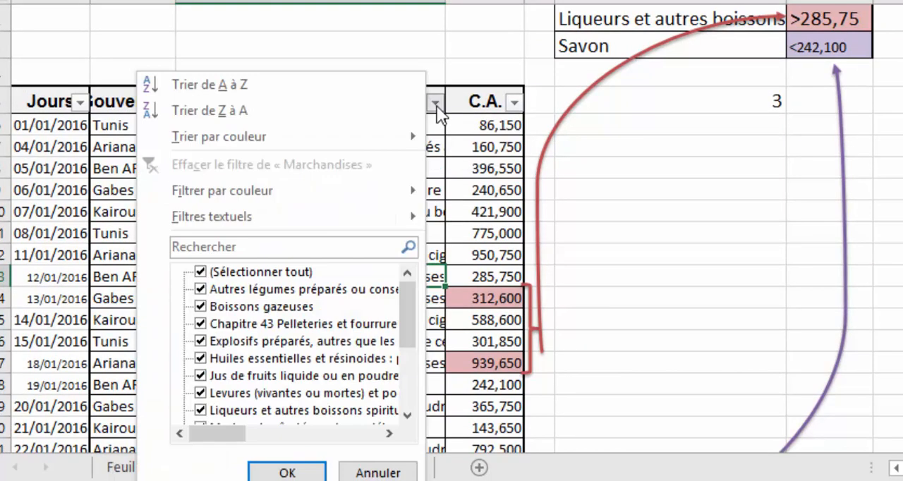
{"action": "left_click", "coordinate": [201, 272]}
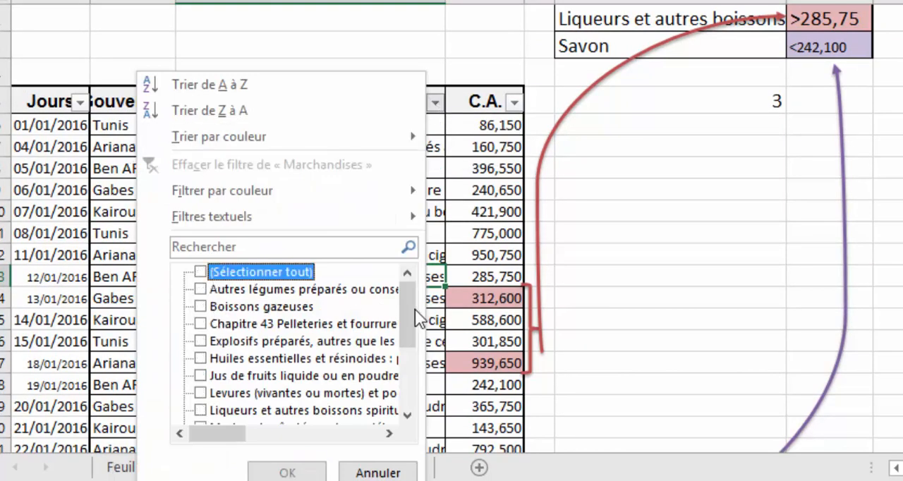
{"action": "left_click_drag", "start_coordinate": [410, 309], "coordinate": [412, 321]}
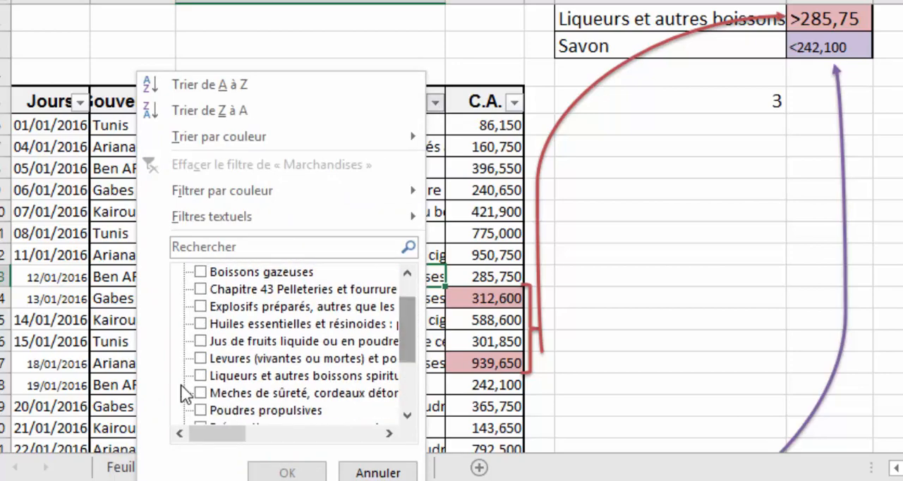
{"action": "left_click", "coordinate": [200, 375]}
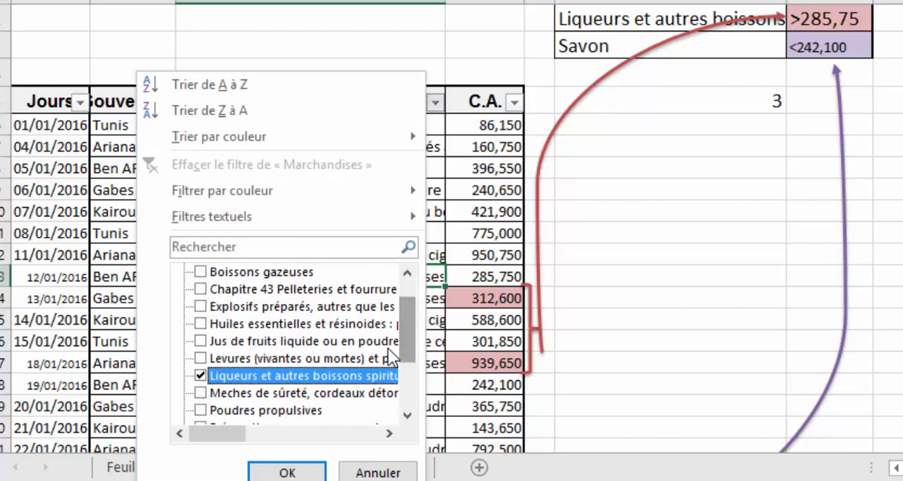
{"action": "left_click_drag", "start_coordinate": [407, 339], "coordinate": [411, 384]}
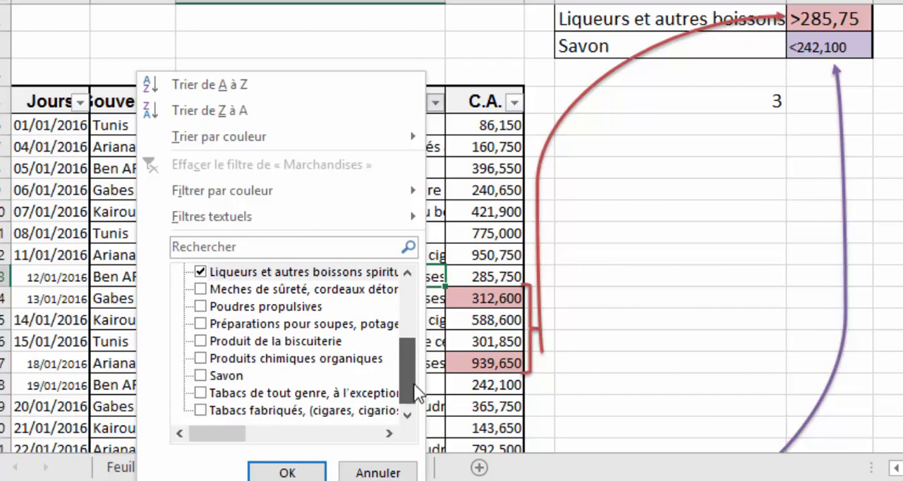
{"action": "left_click", "coordinate": [201, 375]}
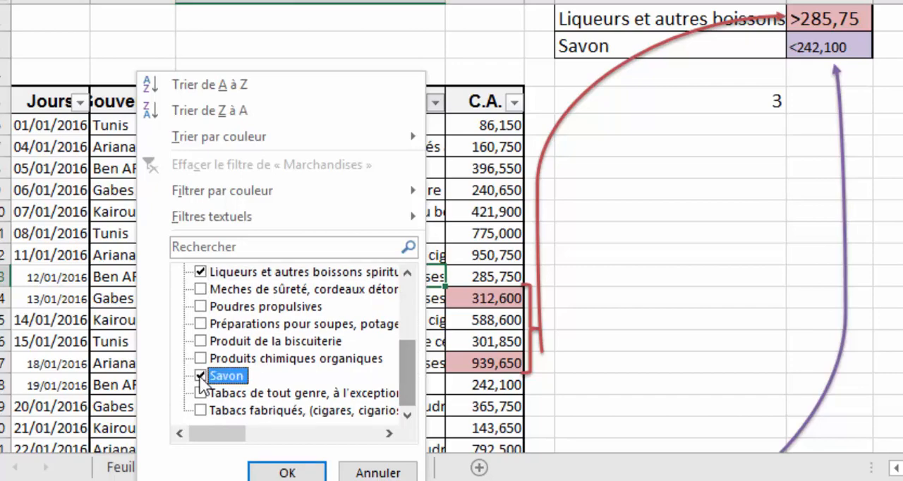
{"action": "left_click", "coordinate": [275, 471]}
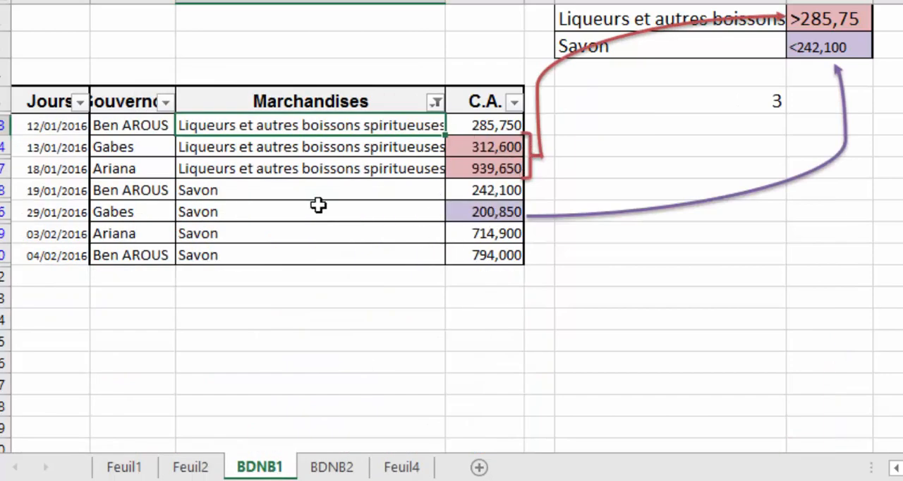
Check the C.A. values of the filtered liqueur rows against the criterion in G2.
{"action": "left_click_drag", "start_coordinate": [354, 127], "coordinate": [361, 168]}
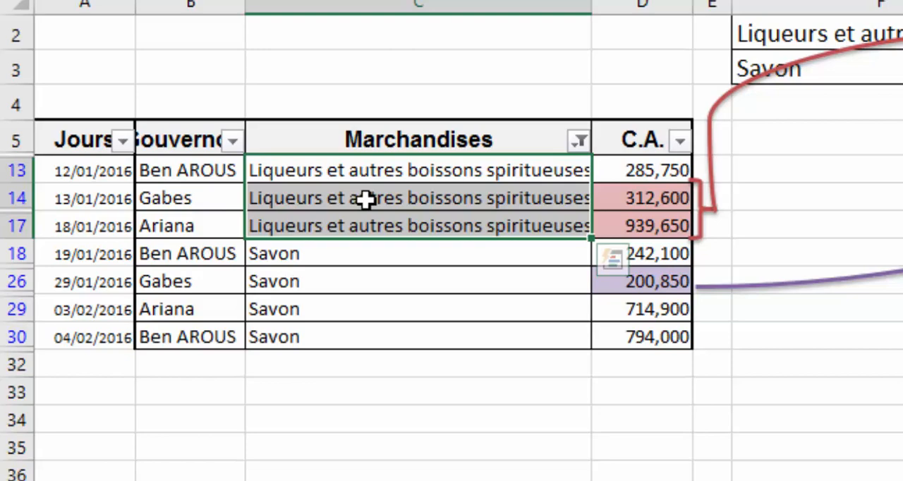
{"action": "left_click", "coordinate": [619, 170]}
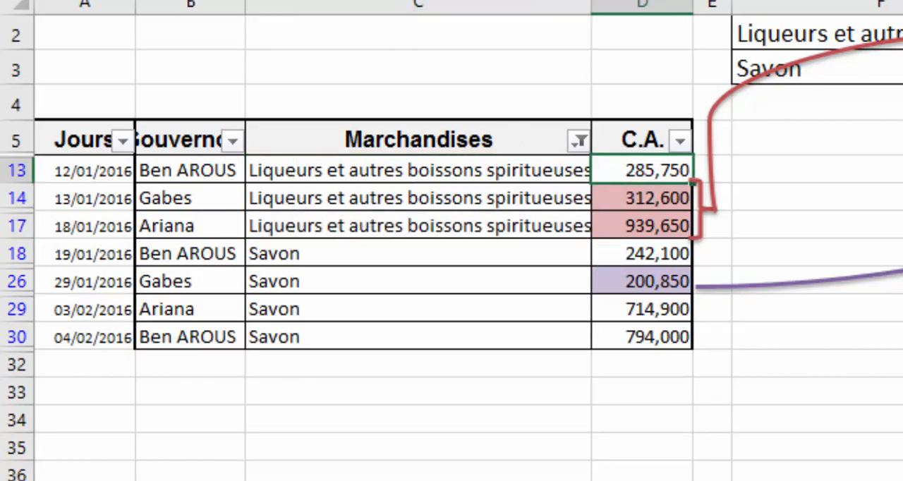
{"action": "scroll", "coordinate": [451, 240], "scroll_direction": "up", "scroll_amount": 1}
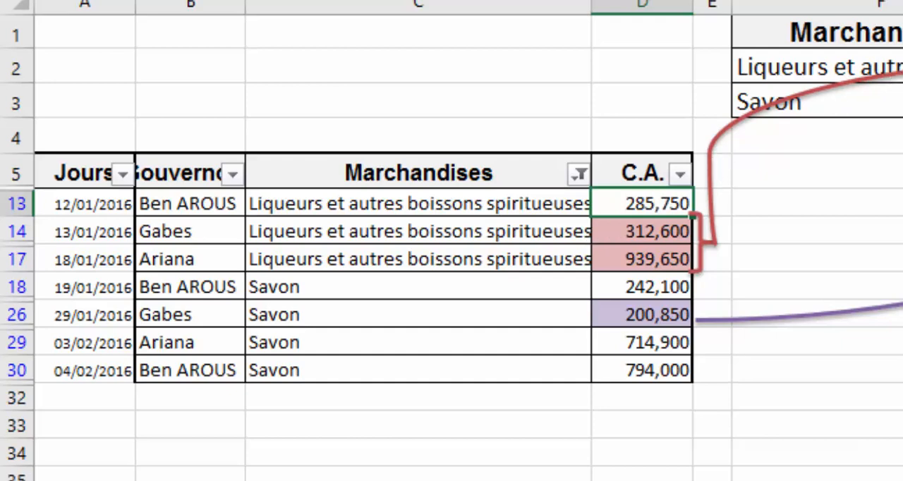
Try the criterion >=285,75 for liqueurs in cell G2.
{"action": "left_click", "coordinate": [901, 67]}
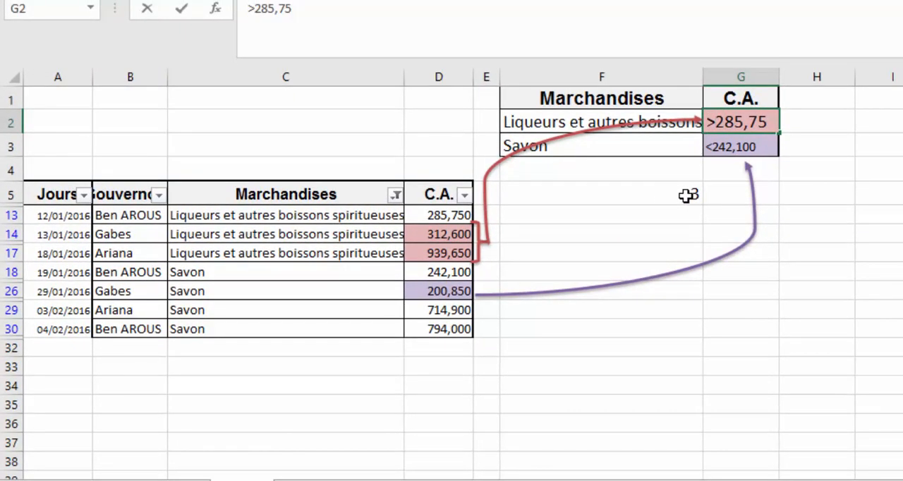
{"action": "type", "text": "="}
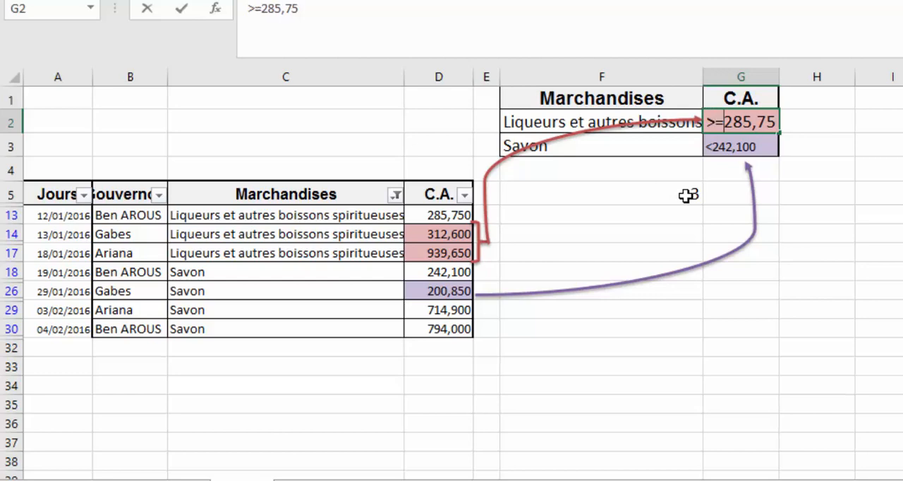
{"action": "key", "text": "Return"}
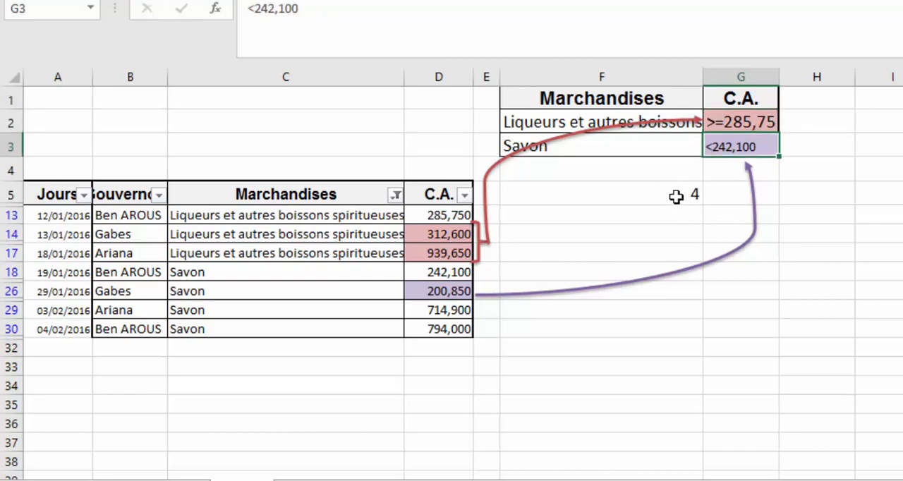
Restore the liqueur criterion in cell G2 to >285,75.
{"action": "double_click", "coordinate": [725, 121]}
{"action": "key", "text": "BackSpace"}
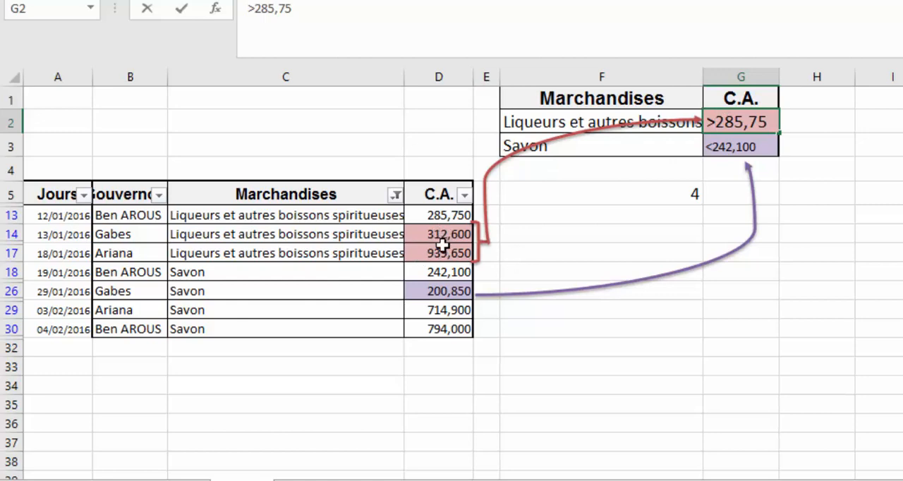
{"action": "key", "text": "Return"}
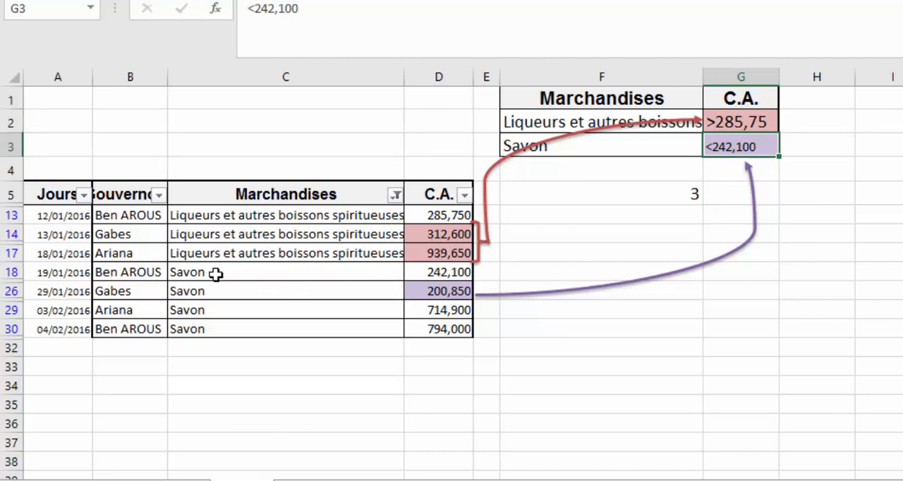
Check the filtered Savon rows in C18:C30 against their criterion and the BDNB result in F5.
{"action": "left_click_drag", "start_coordinate": [215, 274], "coordinate": [217, 325]}
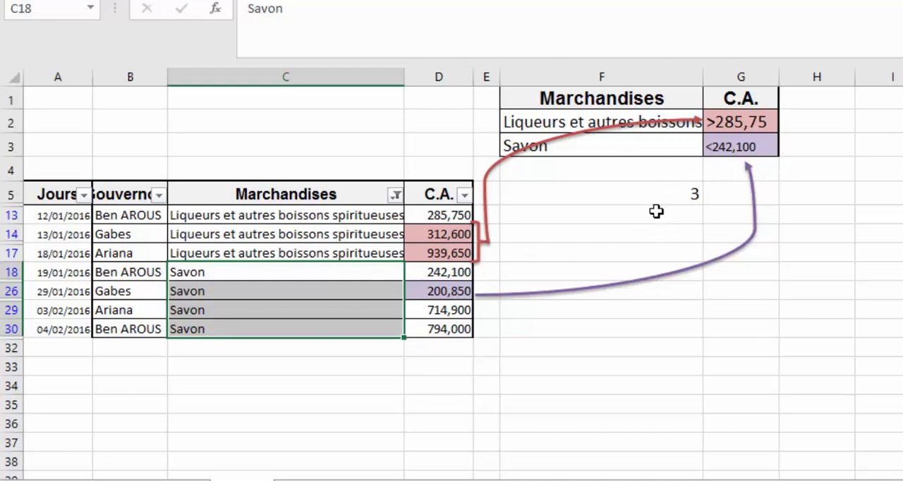
{"action": "left_click", "coordinate": [687, 189]}
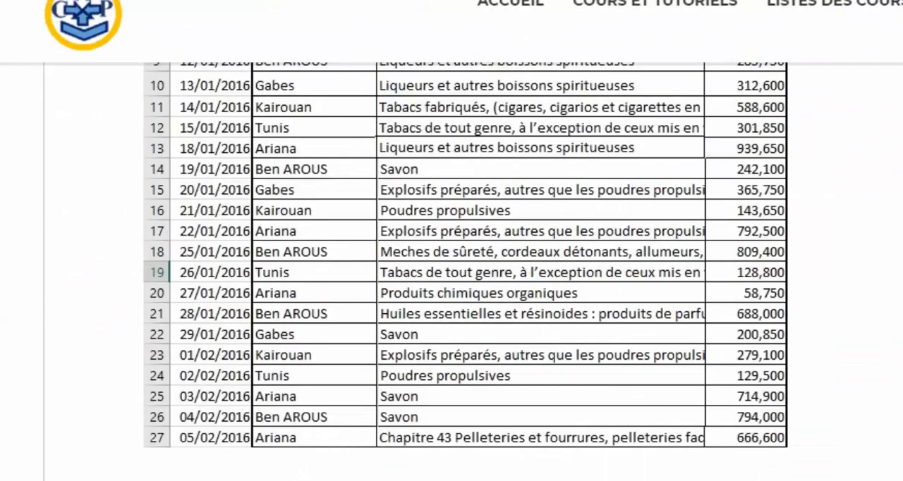
Review the first BDNB example's question, answer and formula on the tutorial page, down to Exemple 2.
{"action": "scroll", "coordinate": [451, 268], "scroll_direction": "down", "scroll_amount": 3}
{"action": "scroll", "coordinate": [451, 268], "scroll_direction": "down", "scroll_amount": 7}
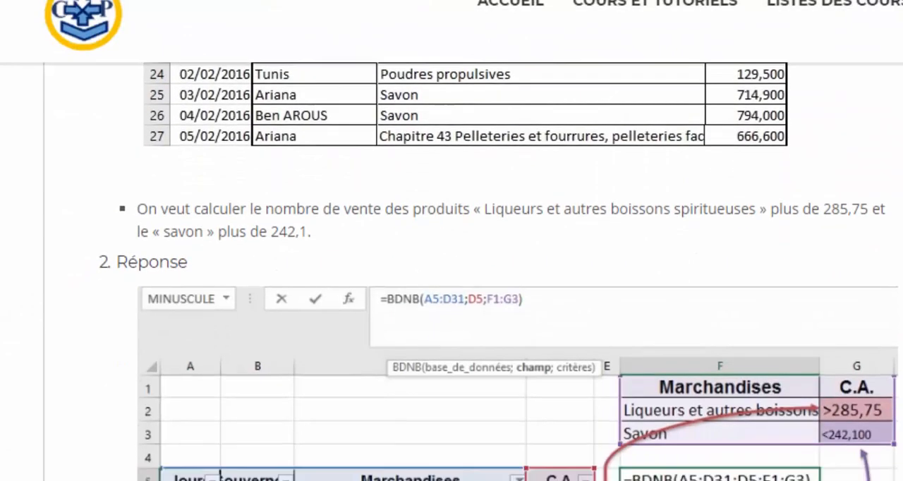
{"action": "scroll", "coordinate": [452, 268], "scroll_direction": "down", "scroll_amount": 4}
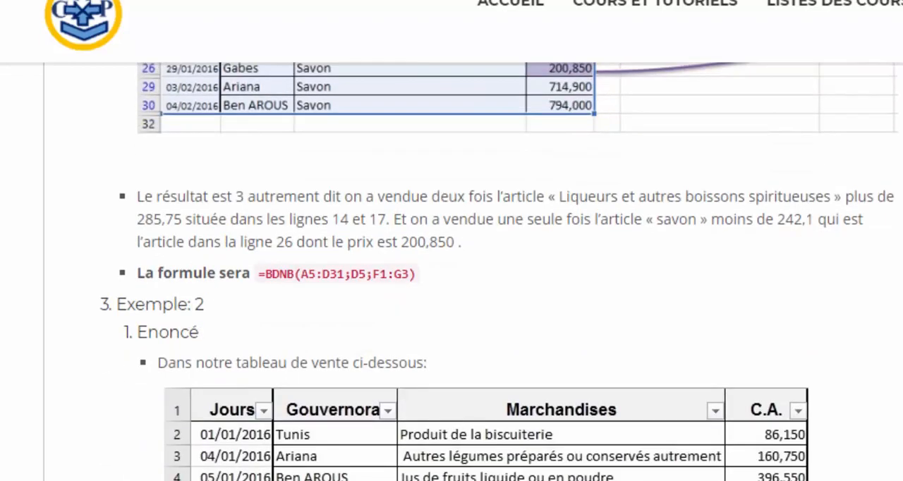
{"action": "scroll", "coordinate": [452, 268], "scroll_direction": "down", "scroll_amount": 5}
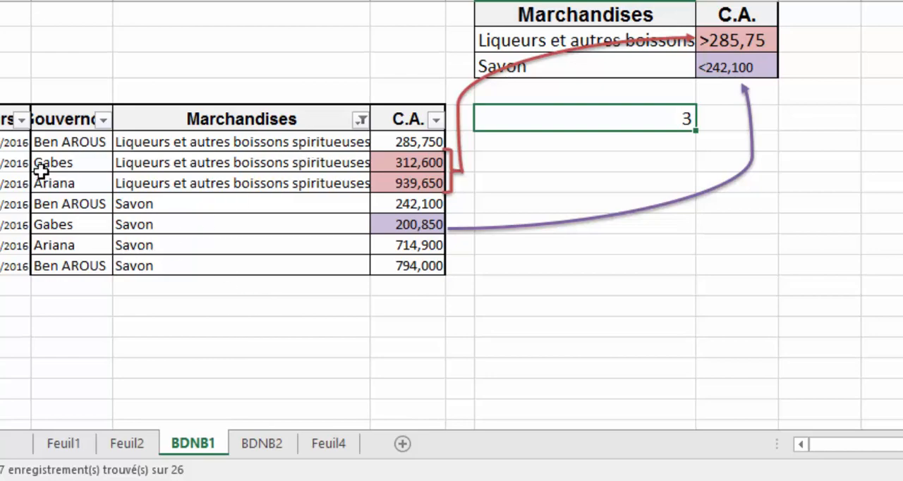
Open the BDNB2 sheet in Excel and delete the existing mois column from the sales table.
{"action": "left_click", "coordinate": [271, 448]}
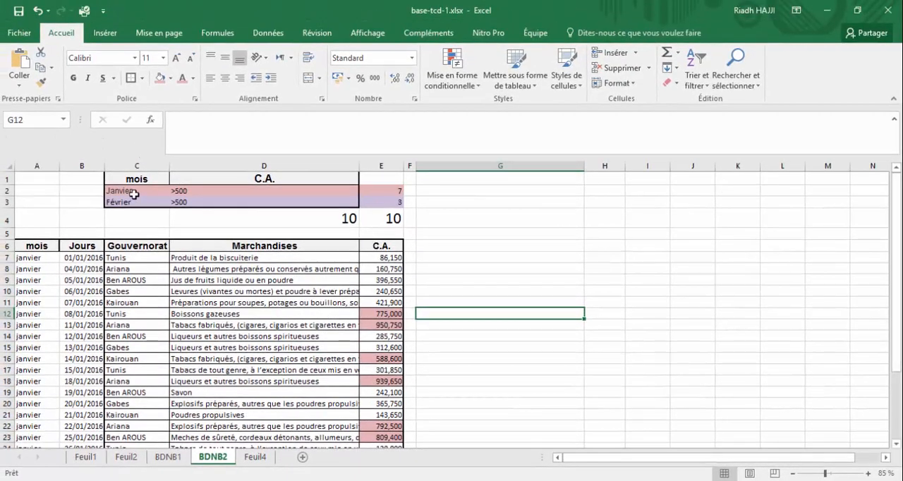
{"action": "left_click", "coordinate": [130, 193]}
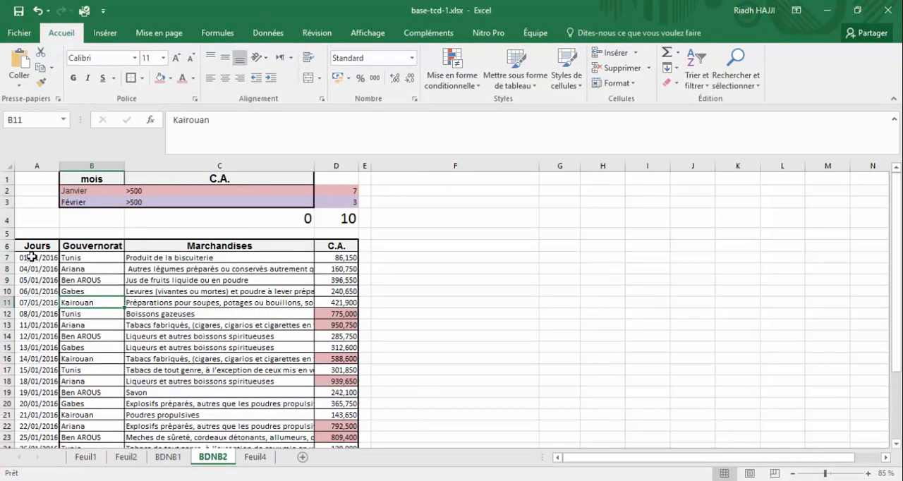
{"action": "left_click_drag", "start_coordinate": [29, 258], "coordinate": [51, 337]}
{"action": "left_click", "coordinate": [104, 290]}
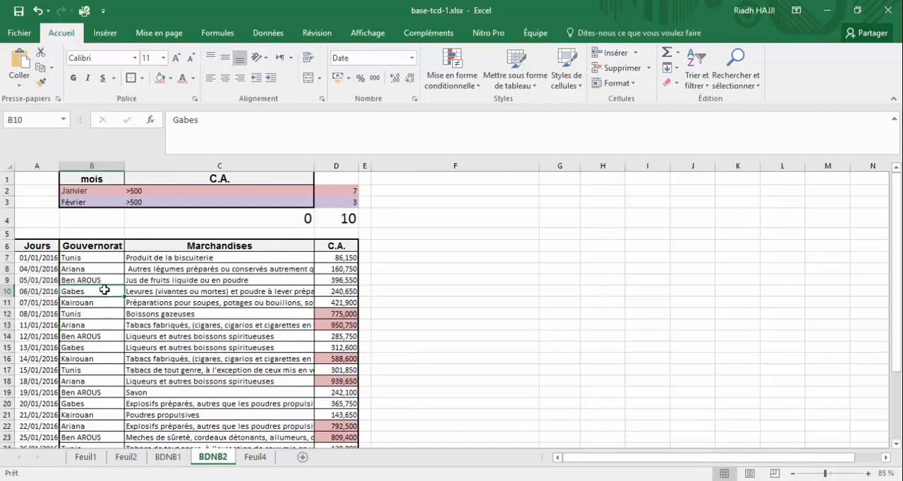
{"action": "left_click", "coordinate": [60, 303]}
{"action": "left_click", "coordinate": [42, 269]}
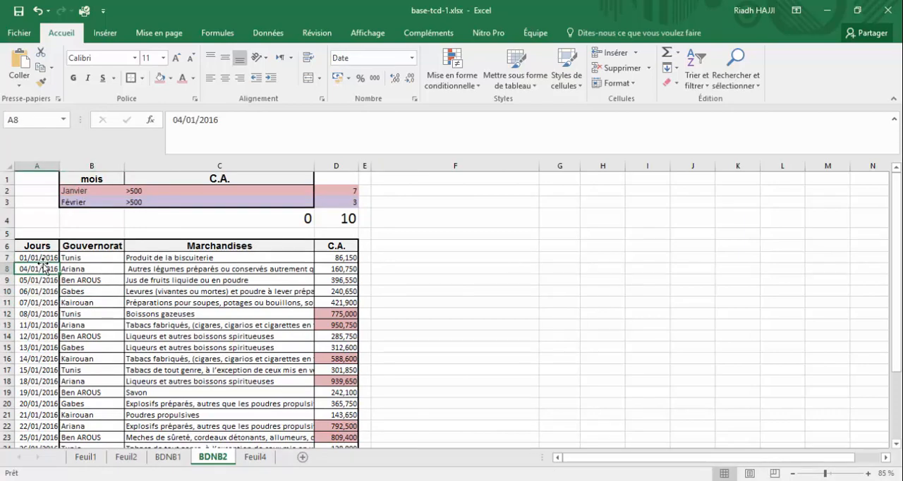
{"action": "left_click_drag", "start_coordinate": [42, 267], "coordinate": [43, 280]}
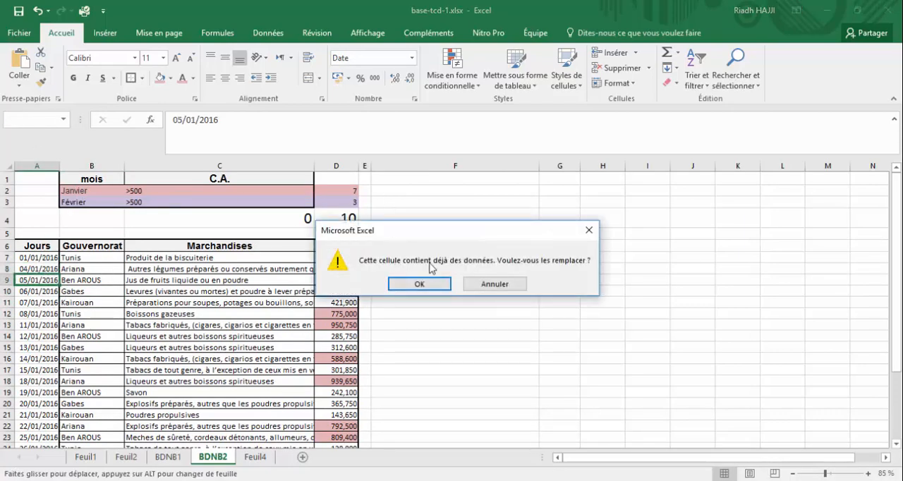
{"action": "left_click", "coordinate": [497, 285]}
Insert an empty column before Jours and copy the mois header from C1 into A6.
{"action": "left_click", "coordinate": [28, 164]}
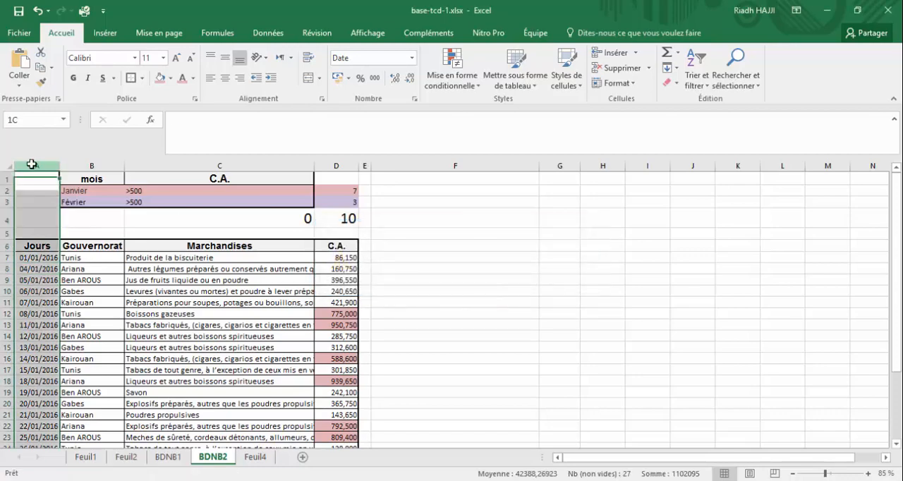
{"action": "right_click", "coordinate": [32, 167]}
{"action": "left_click", "coordinate": [75, 258]}
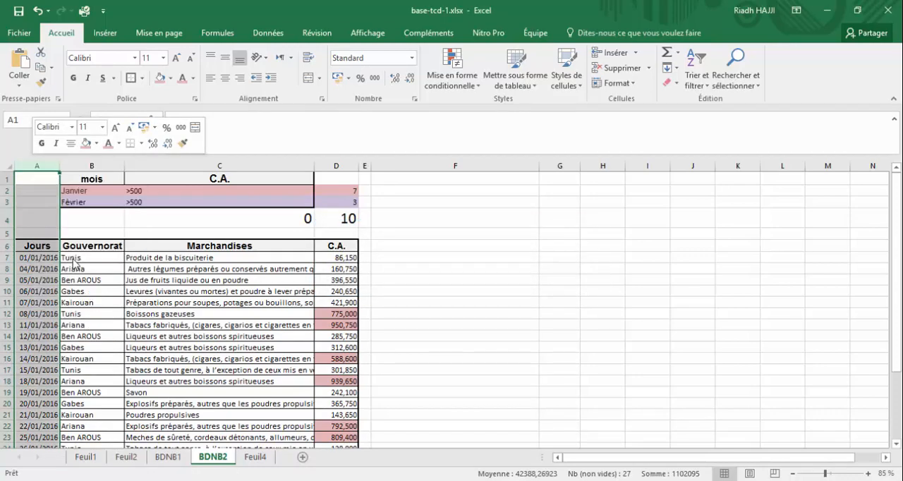
{"action": "left_click", "coordinate": [78, 257]}
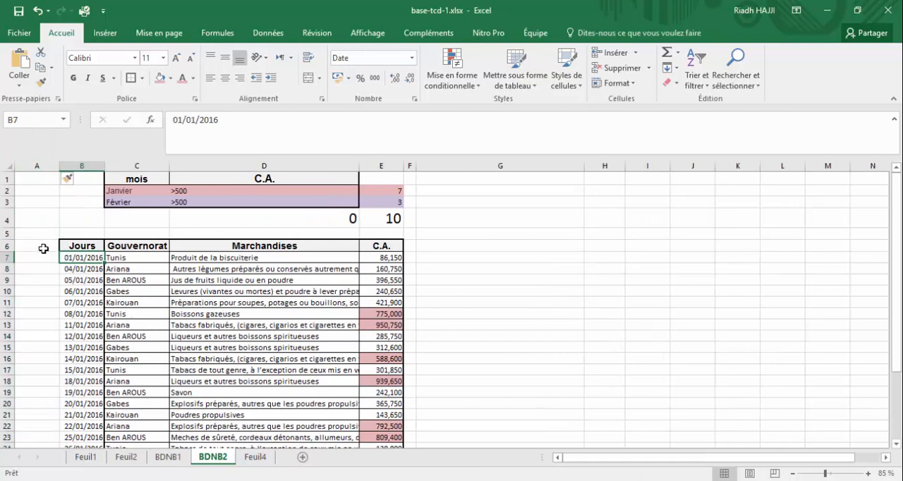
{"action": "left_click", "coordinate": [137, 181]}
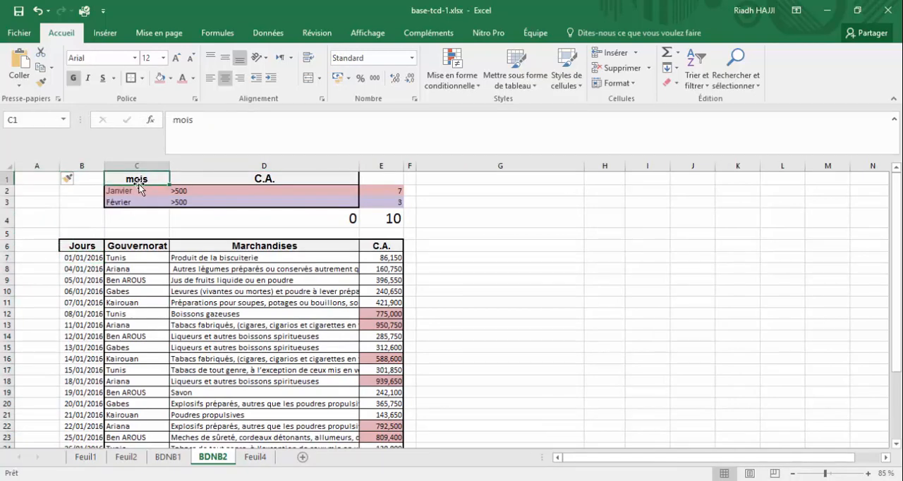
{"action": "left_click_drag", "start_coordinate": [138, 186], "coordinate": [48, 258]}
Try to enter the formula =texte(B7,"mmmm") in cell A7 to extract the month name from the date.
{"action": "left_click", "coordinate": [48, 259]}
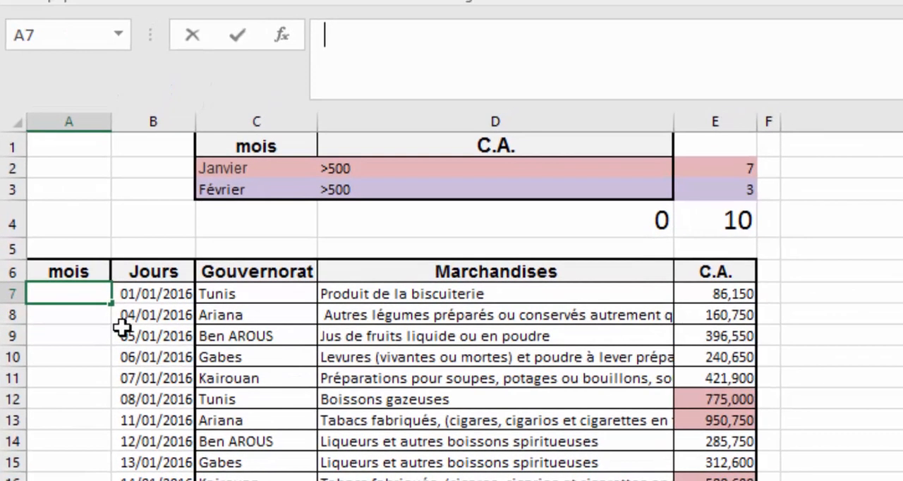
{"action": "left_click", "coordinate": [137, 321]}
{"action": "left_click", "coordinate": [77, 295]}
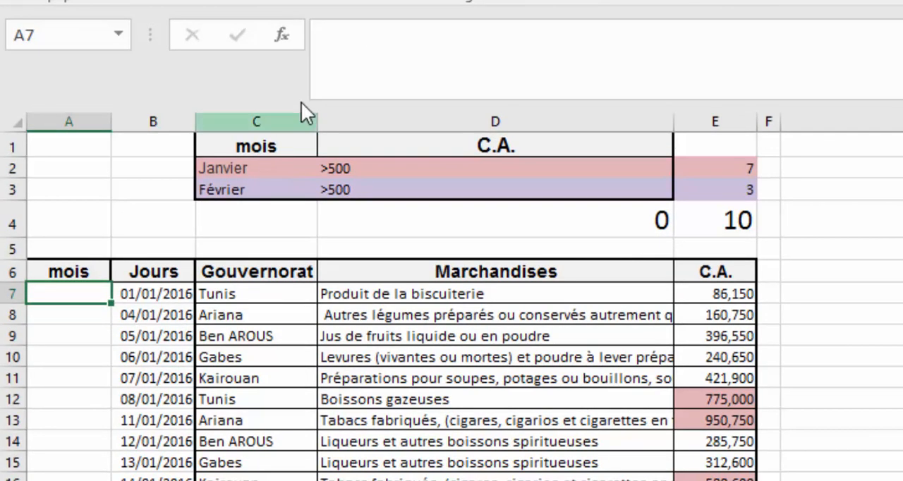
{"action": "left_click", "coordinate": [350, 71]}
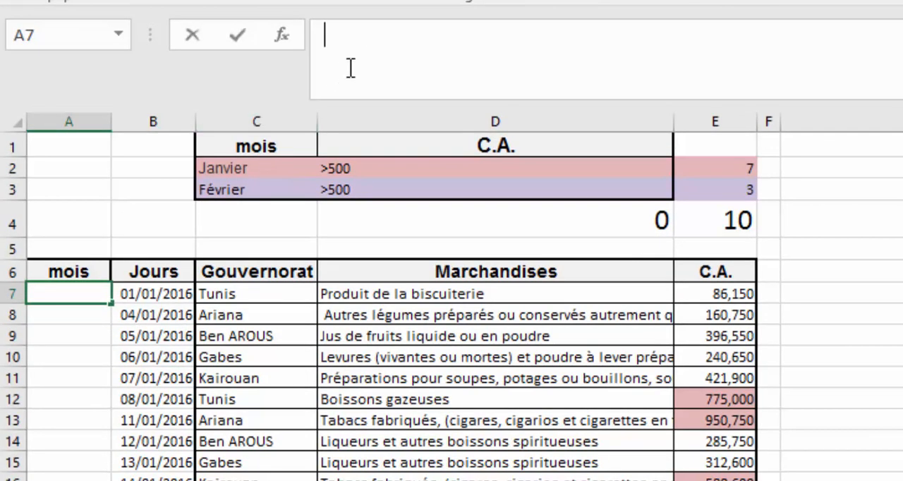
{"action": "type", "text": "=tex"}
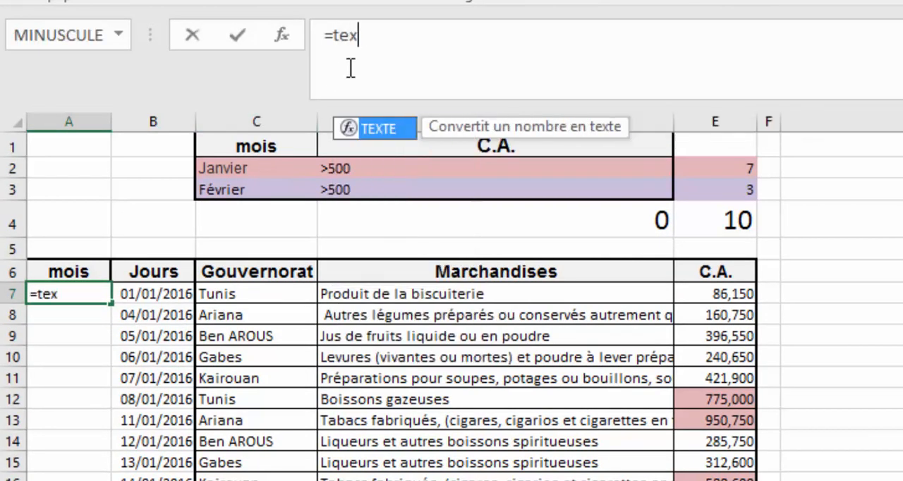
{"action": "type", "text": "te("}
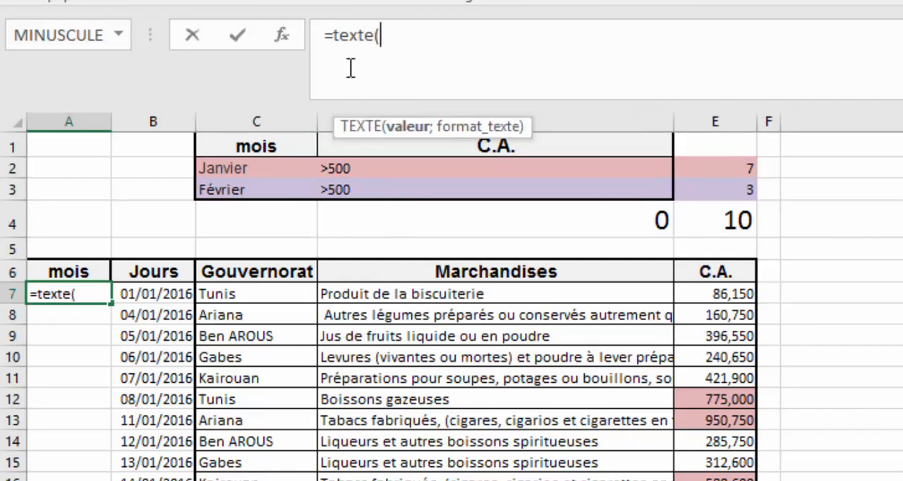
{"action": "left_click", "coordinate": [139, 291]}
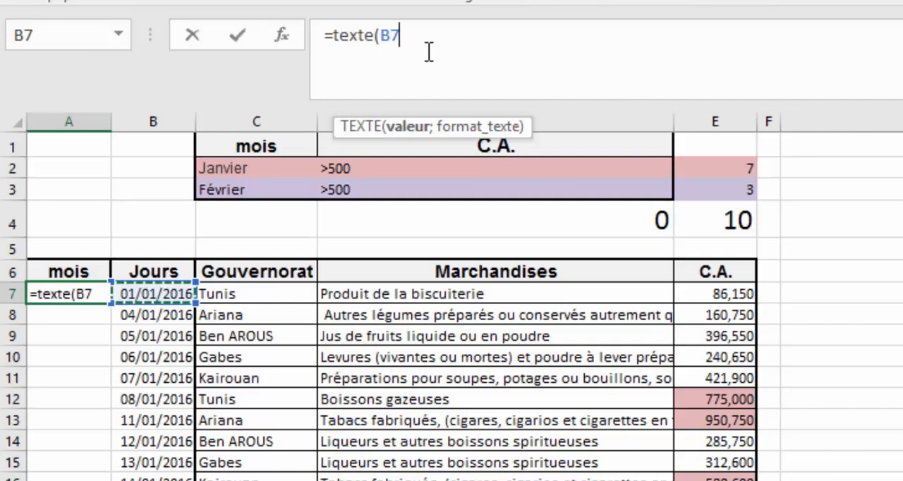
{"action": "type", "text": ","}
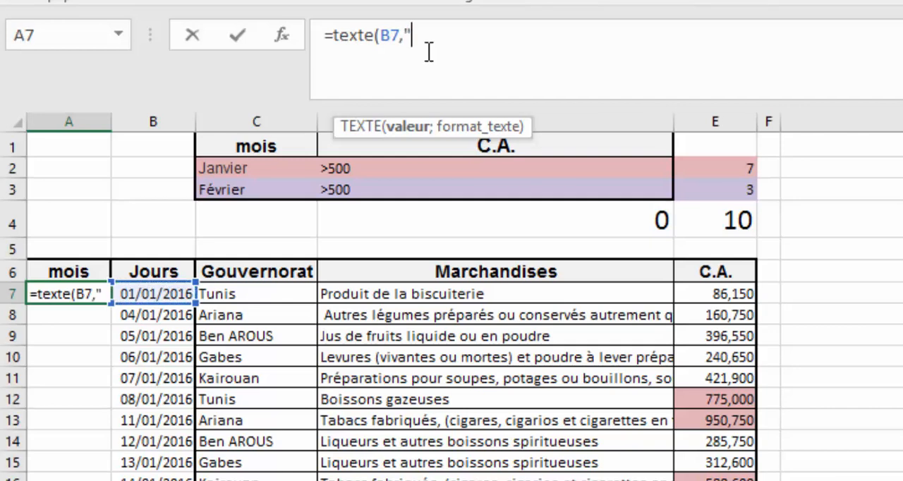
{"action": "type", "text": "\"mmmm"}
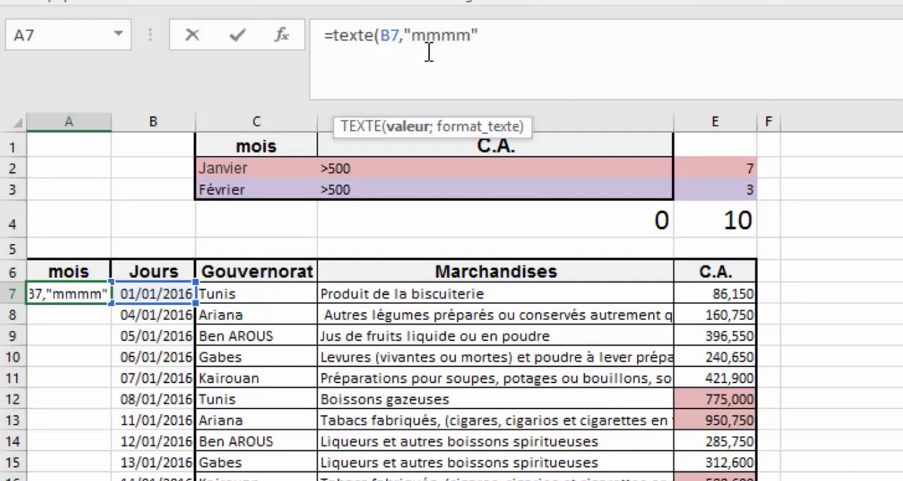
{"action": "type", "text": "\"à"}
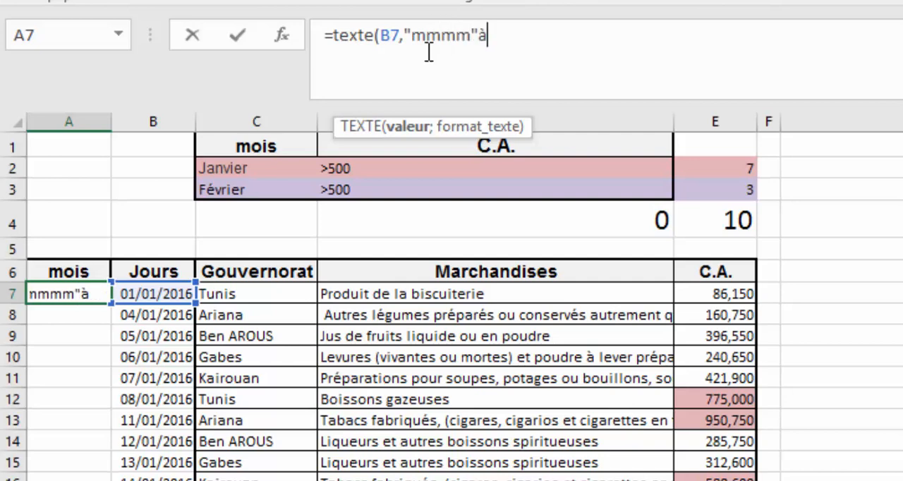
{"action": "key", "text": "BackSpace"}
{"action": "type", "text": ")"}
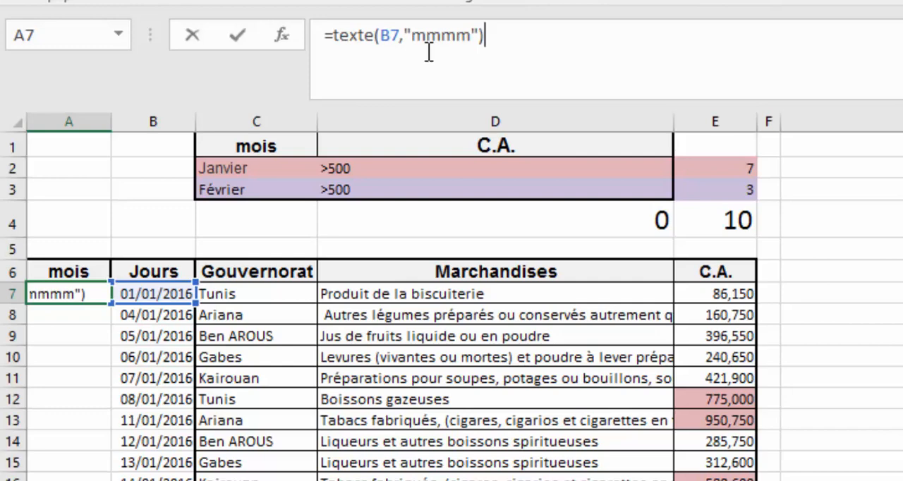
{"action": "key", "text": "Return"}
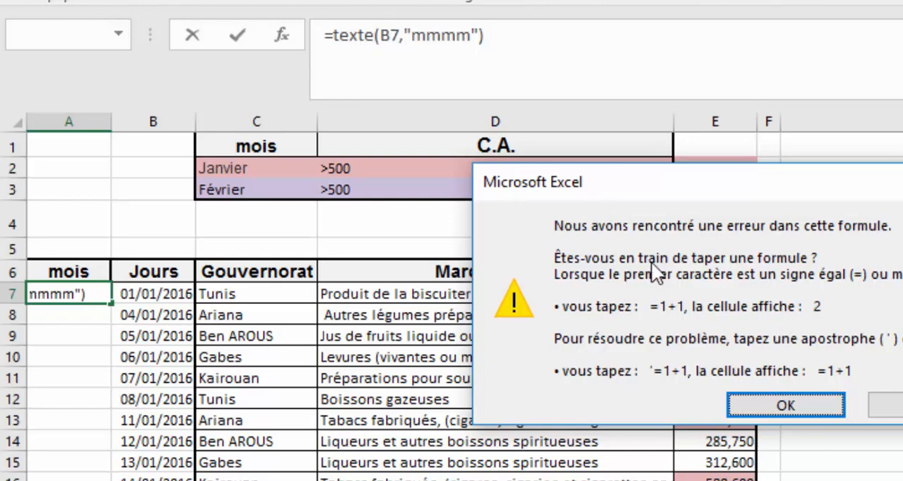
Replace the comma in A7's formula with a semicolon so it reads =TEXTE(B7;"mmmm").
{"action": "left_click", "coordinate": [824, 410]}
{"action": "left_click", "coordinate": [399, 36]}
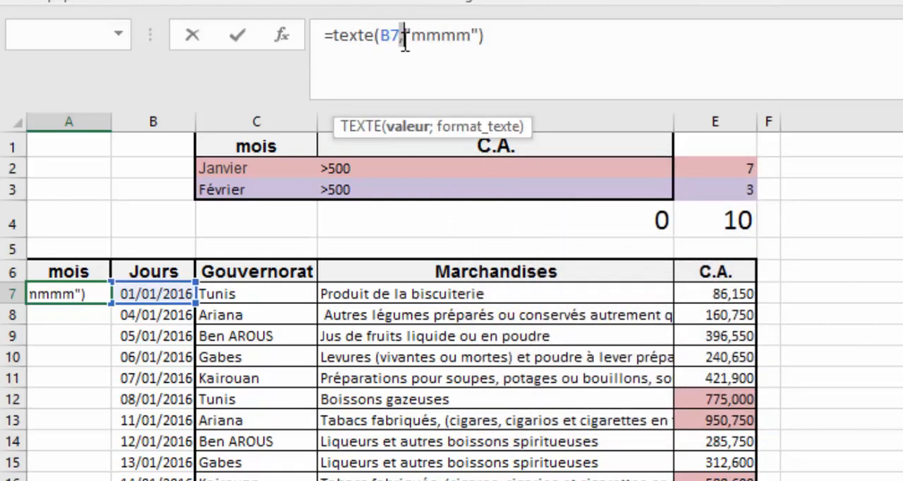
{"action": "type", "text": ";"}
{"action": "key", "text": "Return"}
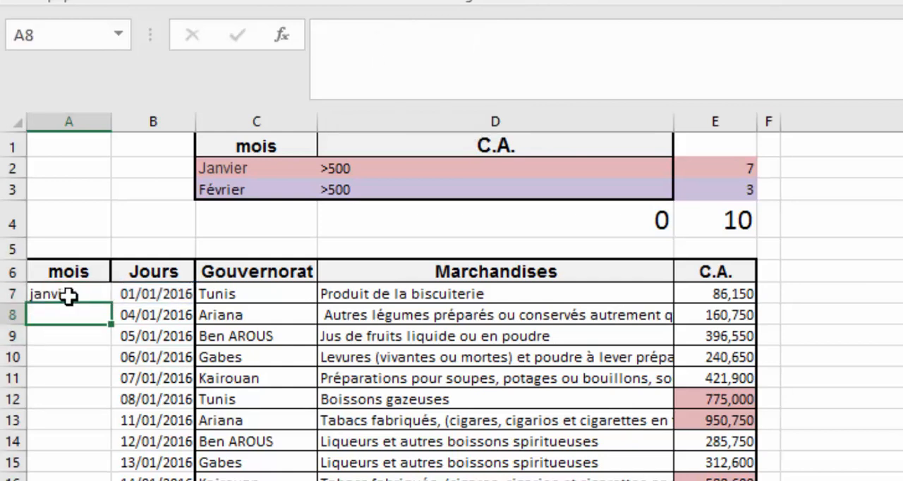
Fill the month formula from A7 down the mois column and check the filled rows.
{"action": "left_click", "coordinate": [68, 297]}
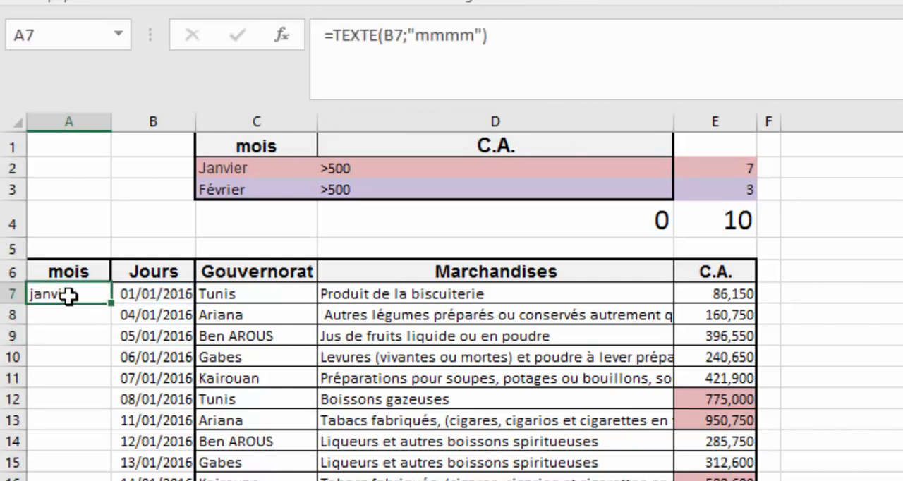
{"action": "double_click", "coordinate": [111, 302]}
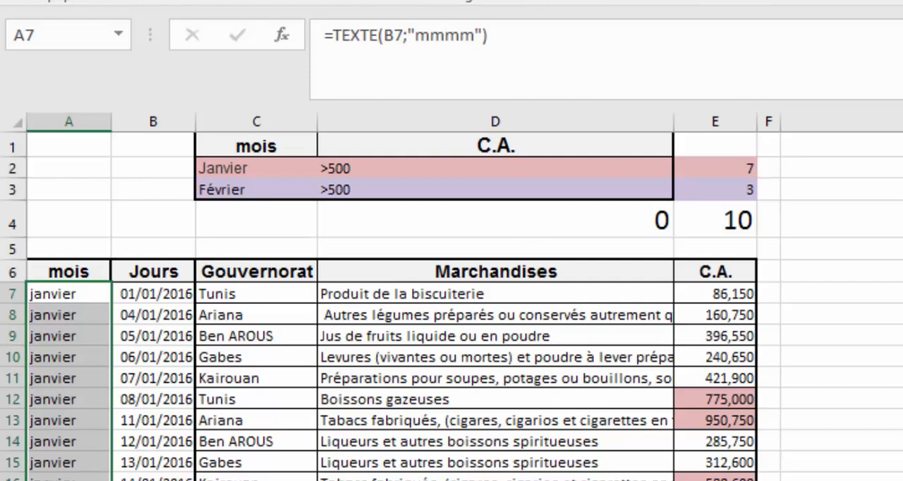
{"action": "scroll", "coordinate": [451, 305], "scroll_direction": "down", "scroll_amount": 3}
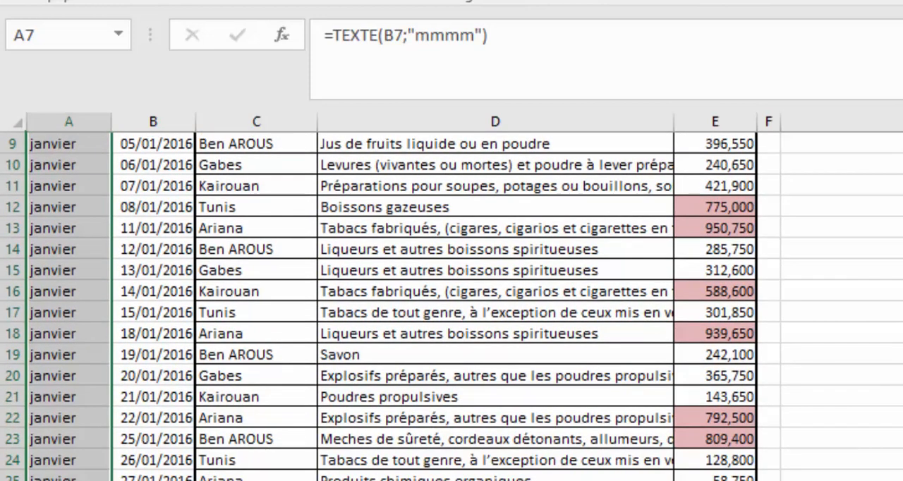
{"action": "scroll", "coordinate": [452, 306], "scroll_direction": "up", "scroll_amount": 3}
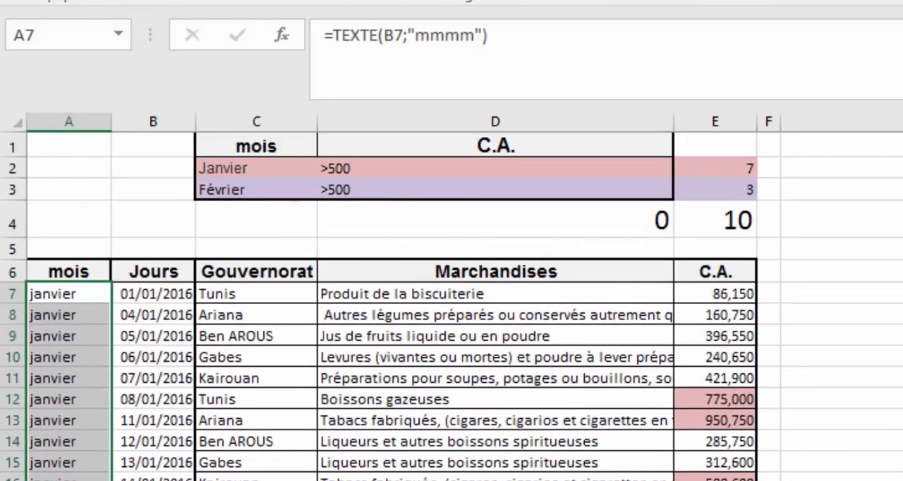
{"action": "left_click", "coordinate": [134, 357]}
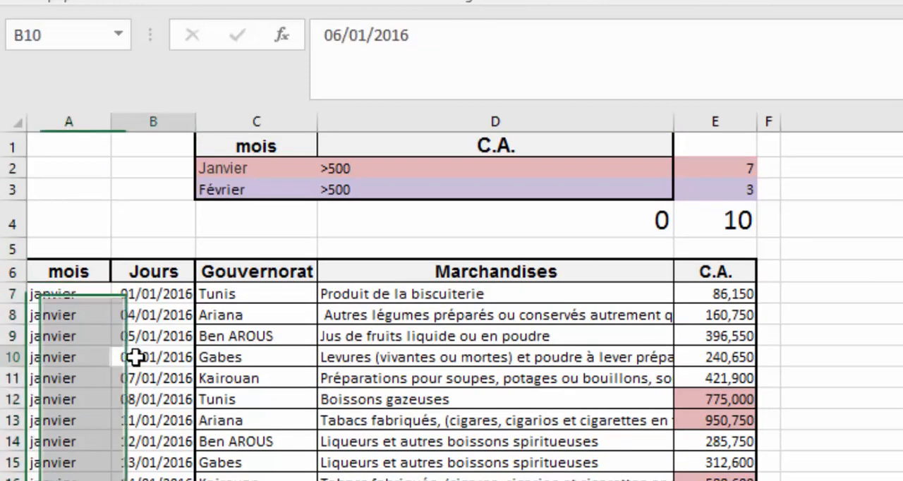
{"action": "left_click", "coordinate": [78, 296]}
Extend the database range of the BDNB formula in D4 to A6:E32, keeping field E6 and criteria C1:D3.
{"action": "left_click", "coordinate": [655, 219]}
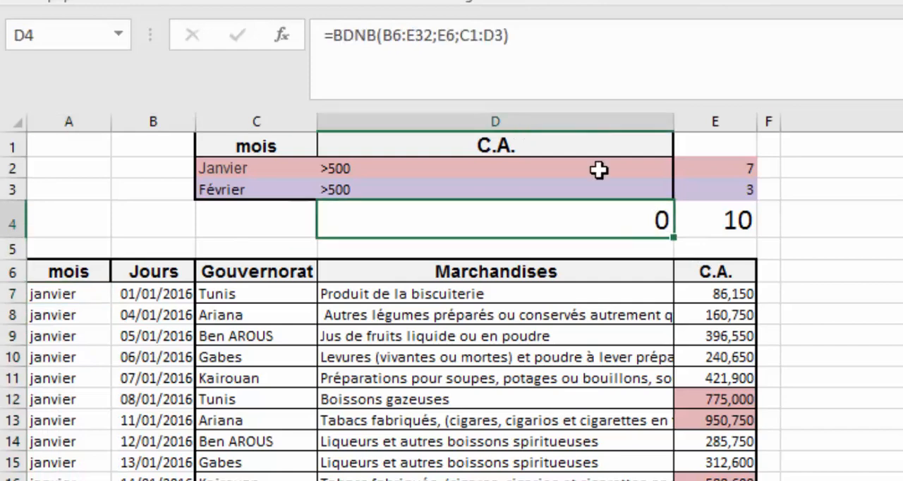
{"action": "left_click", "coordinate": [436, 32]}
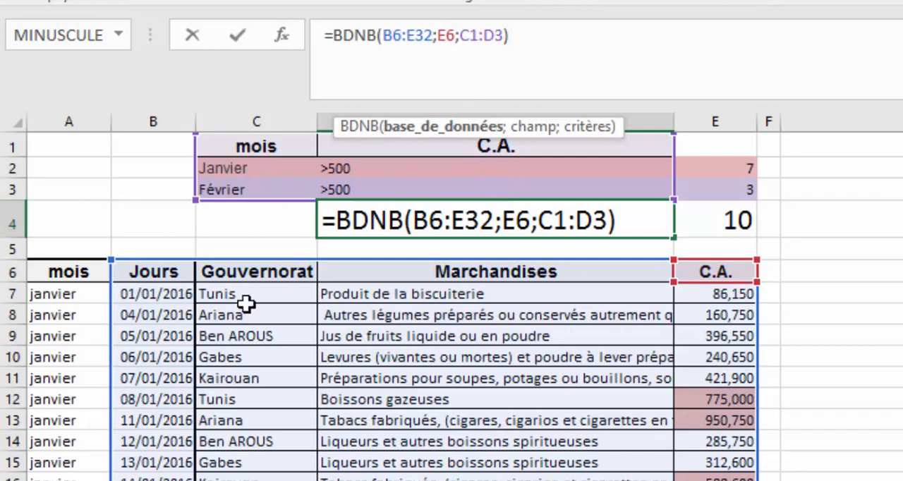
{"action": "left_click_drag", "start_coordinate": [111, 259], "coordinate": [32, 259]}
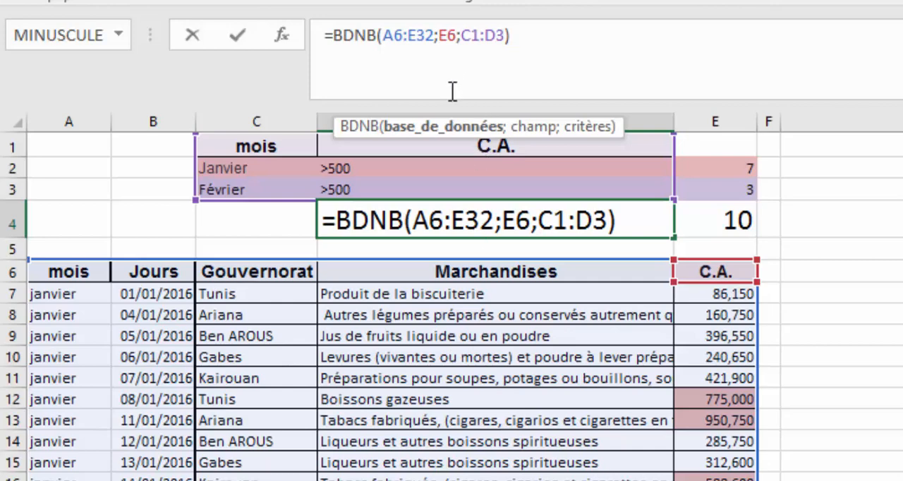
{"action": "left_click", "coordinate": [447, 36]}
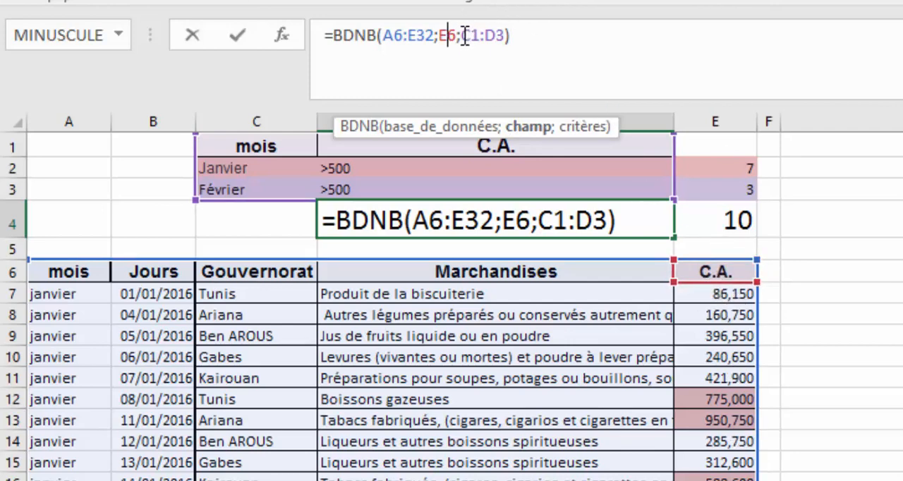
{"action": "left_click_drag", "start_coordinate": [463, 36], "coordinate": [508, 35]}
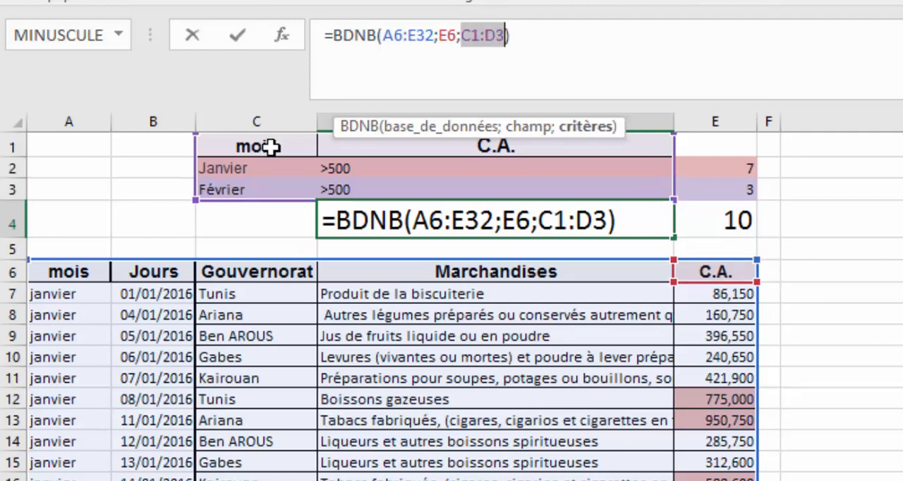
{"action": "key", "text": "Return"}
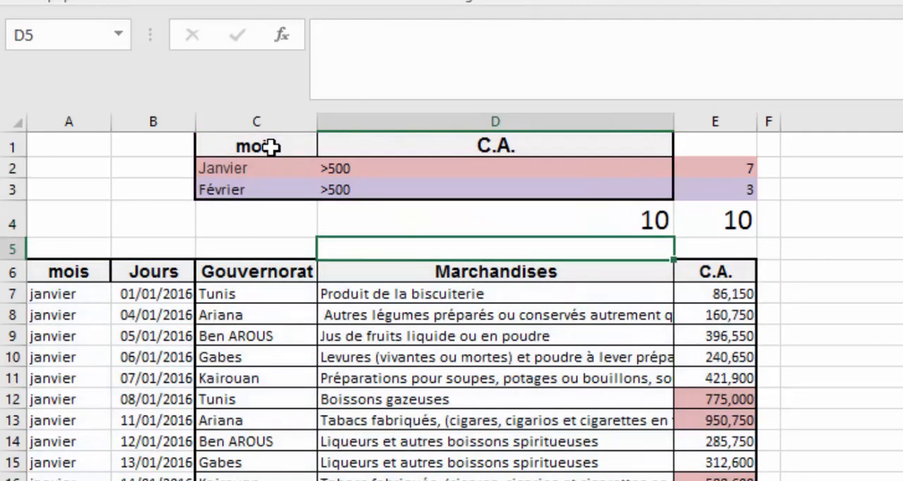
Review the BDNB formula in D4 against its mois and C.A. criteria in C1:D3 and the monthly counts in E2 and E3.
{"action": "left_click", "coordinate": [545, 225]}
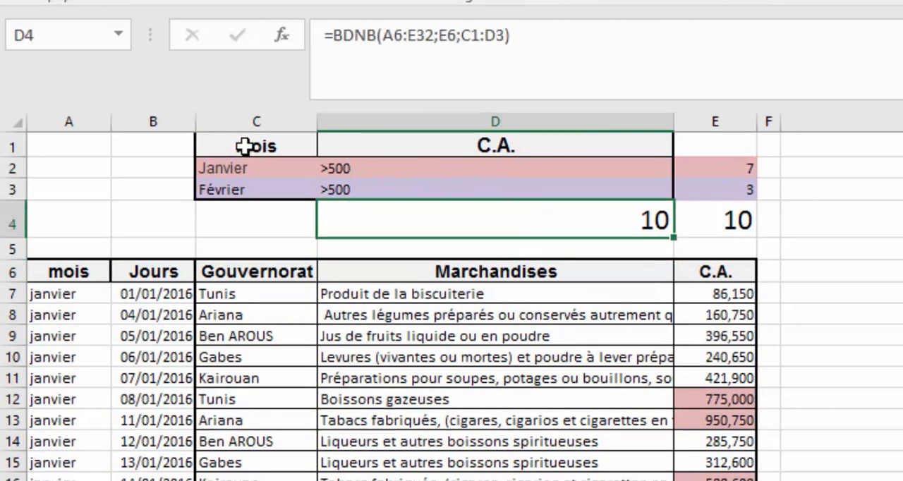
{"action": "left_click_drag", "start_coordinate": [243, 146], "coordinate": [413, 185]}
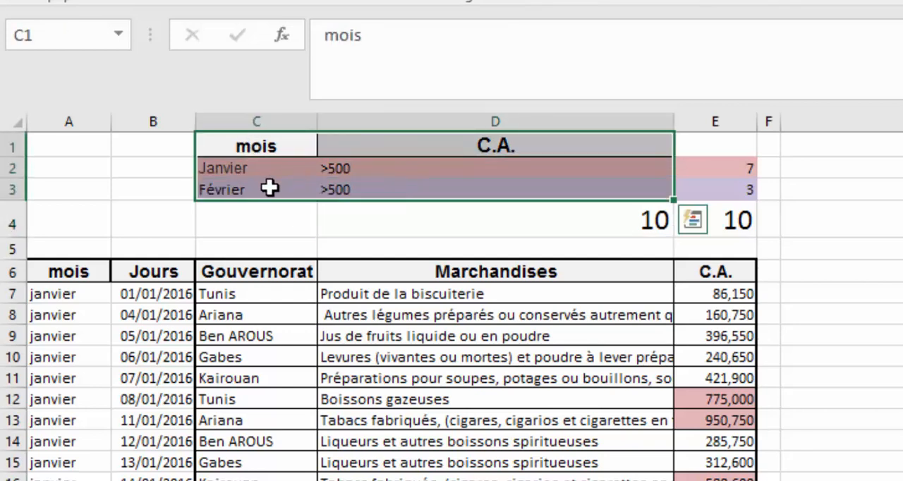
{"action": "left_click", "coordinate": [260, 168]}
{"action": "left_click", "coordinate": [275, 144]}
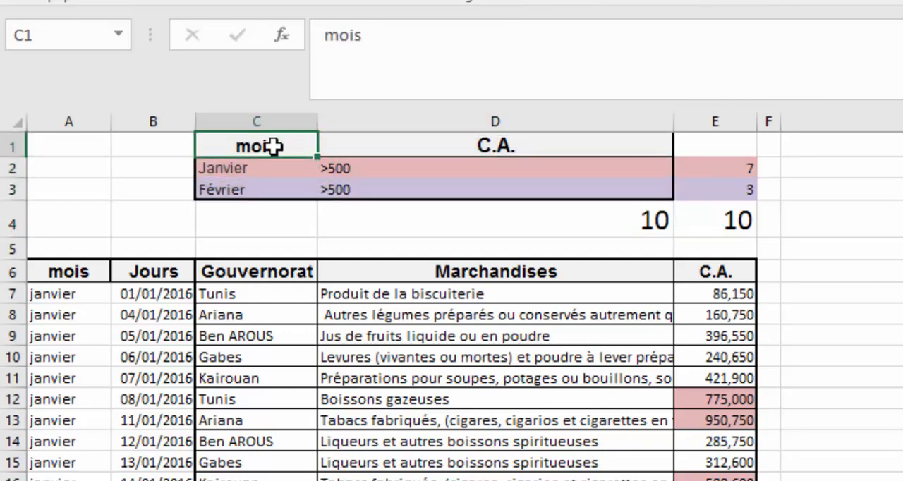
{"action": "left_click", "coordinate": [266, 168]}
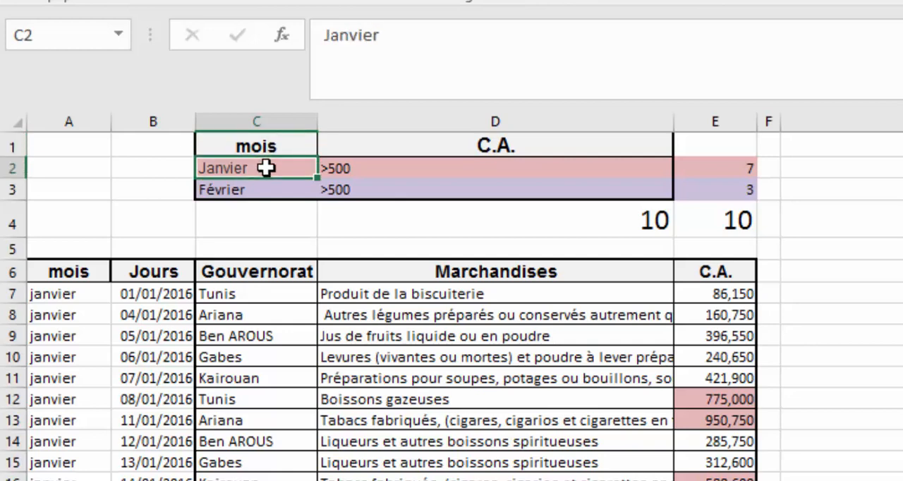
{"action": "left_click", "coordinate": [260, 187]}
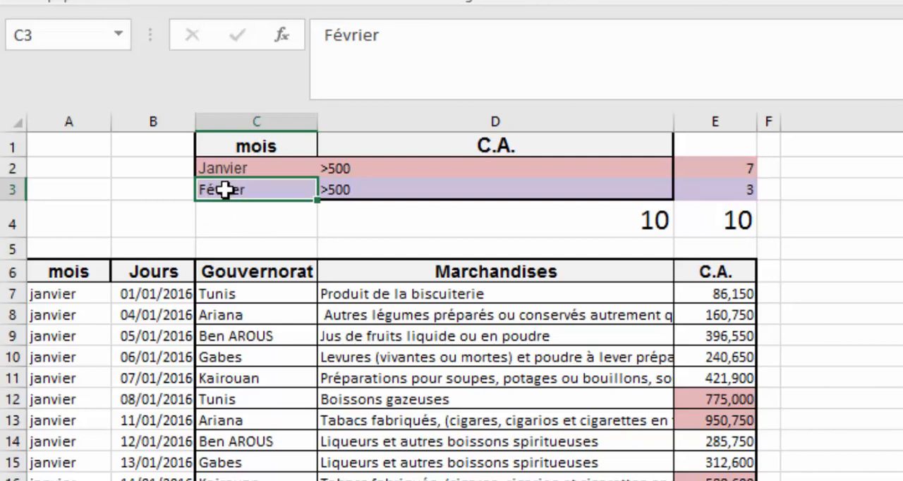
{"action": "double_click", "coordinate": [226, 190]}
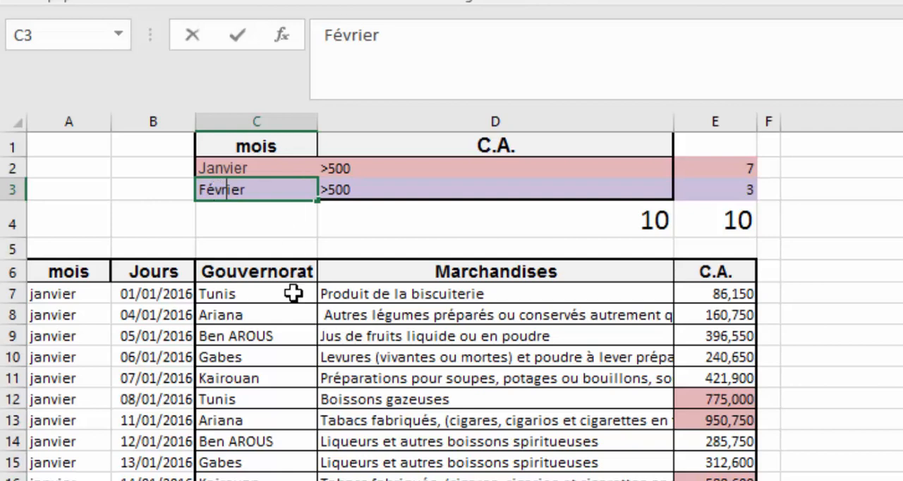
{"action": "left_click", "coordinate": [291, 360]}
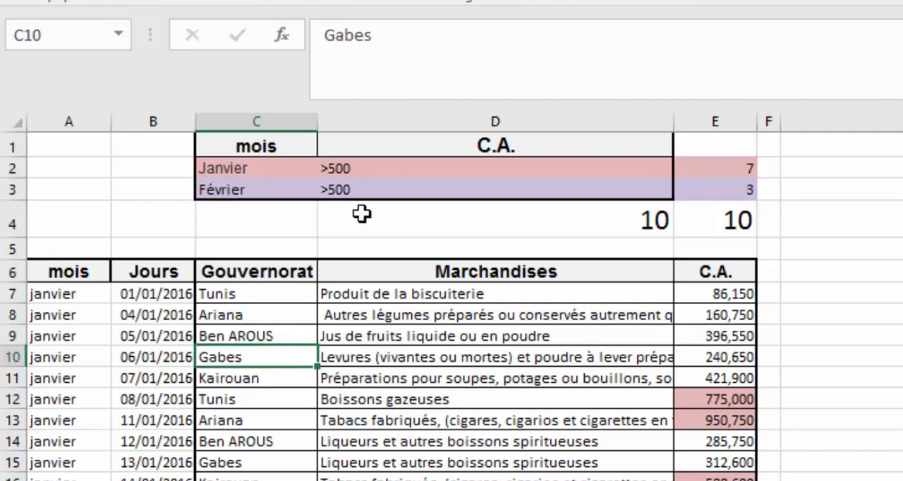
{"action": "left_click", "coordinate": [358, 171]}
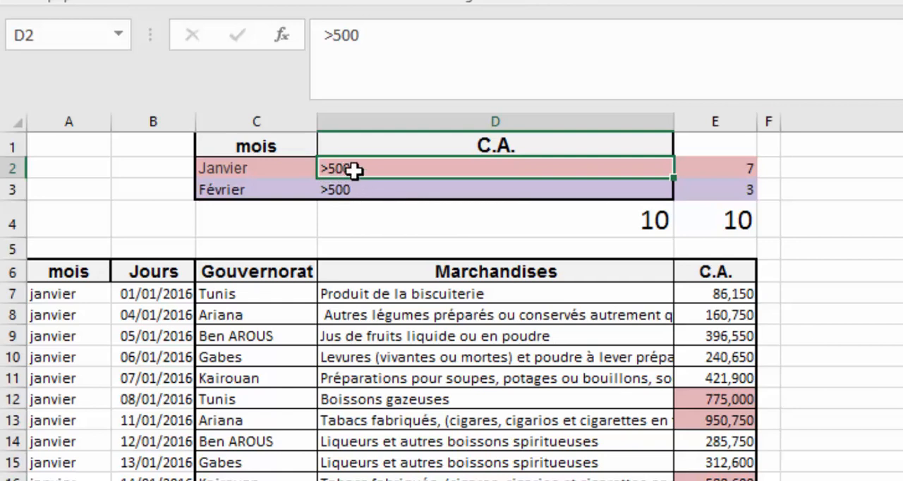
{"action": "left_click", "coordinate": [344, 196]}
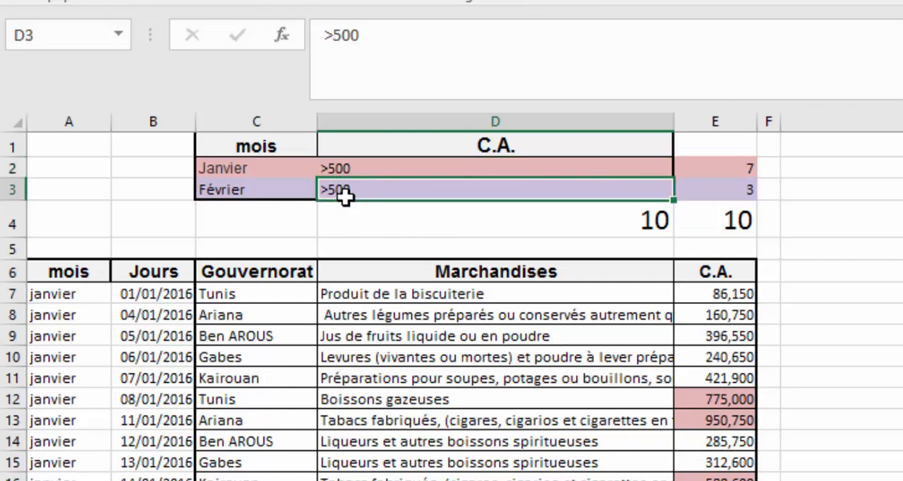
{"action": "left_click", "coordinate": [483, 218]}
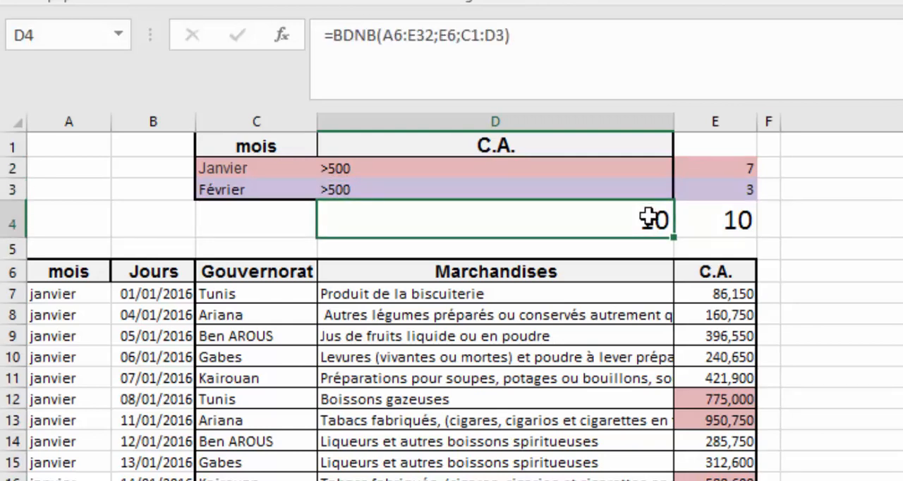
{"action": "left_click", "coordinate": [738, 163]}
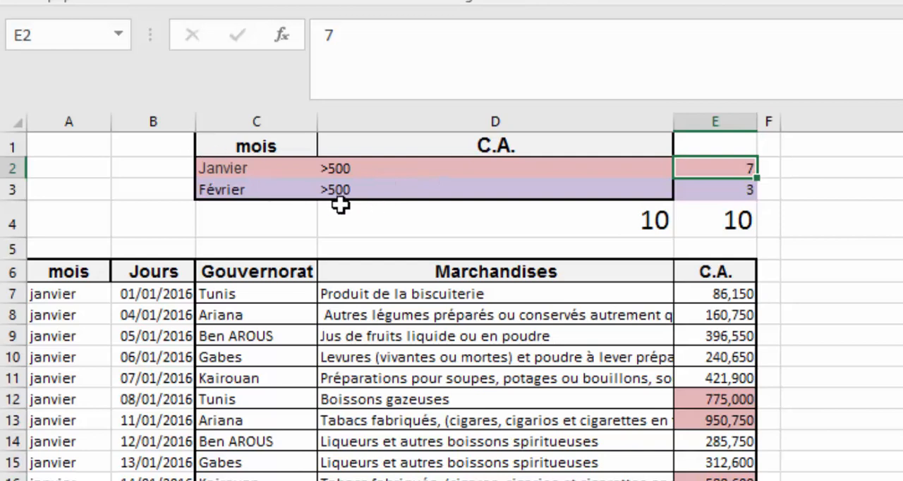
{"action": "left_click", "coordinate": [708, 191]}
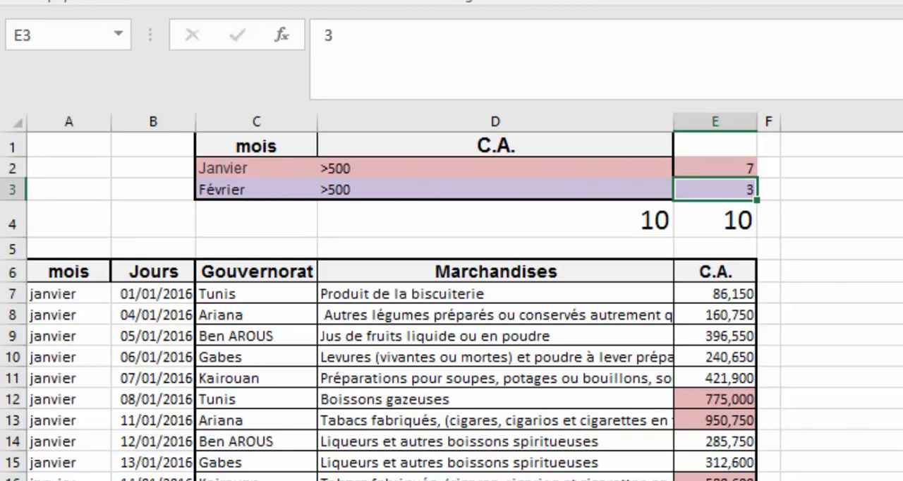
Check the highlighted C.A. values above 500 in column E one by one against the BDNB result in D4.
{"action": "scroll", "coordinate": [451, 306], "scroll_direction": "down", "scroll_amount": 3}
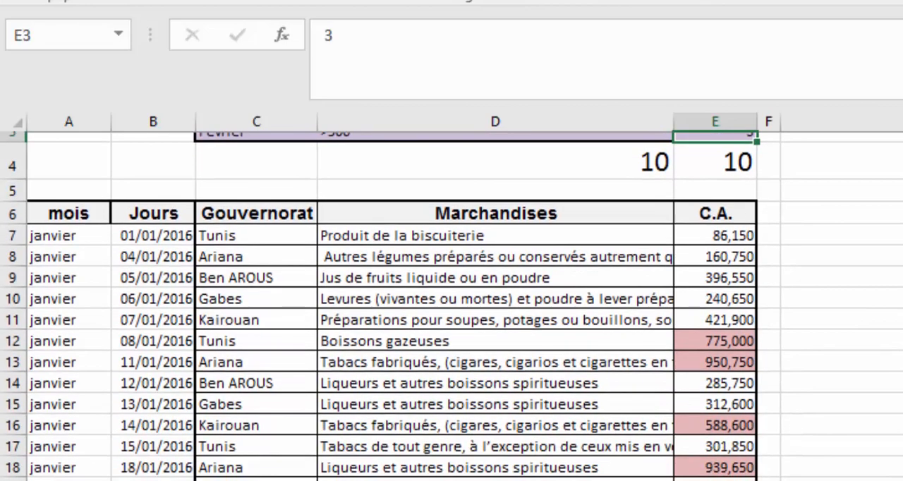
{"action": "scroll", "coordinate": [451, 306], "scroll_direction": "up", "scroll_amount": 2}
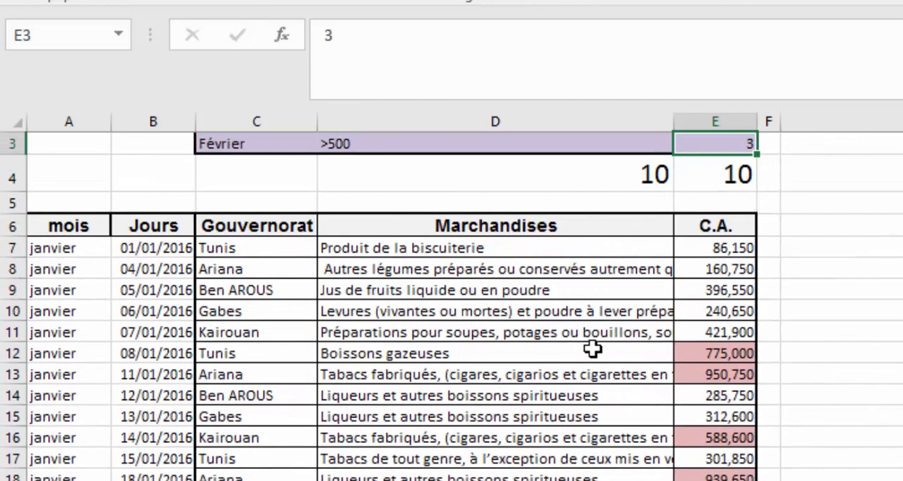
{"action": "left_click_drag", "start_coordinate": [749, 354], "coordinate": [749, 374]}
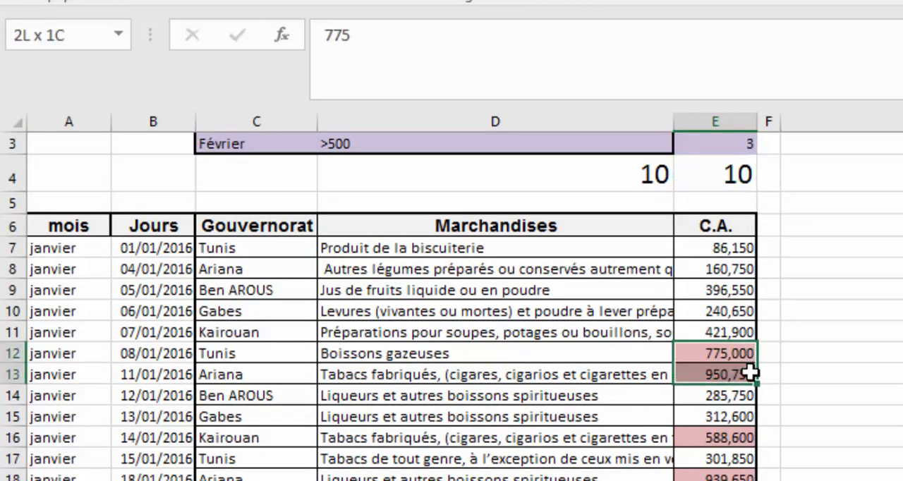
{"action": "left_click_drag", "start_coordinate": [749, 375], "coordinate": [727, 379]}
{"action": "scroll", "coordinate": [451, 305], "scroll_direction": "down", "scroll_amount": 2}
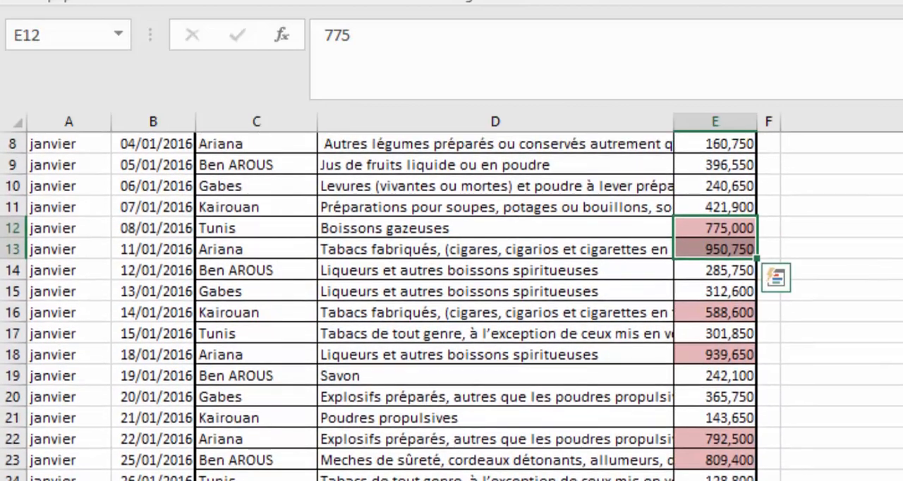
{"action": "left_click", "coordinate": [736, 221]}
{"action": "left_click", "coordinate": [725, 249]}
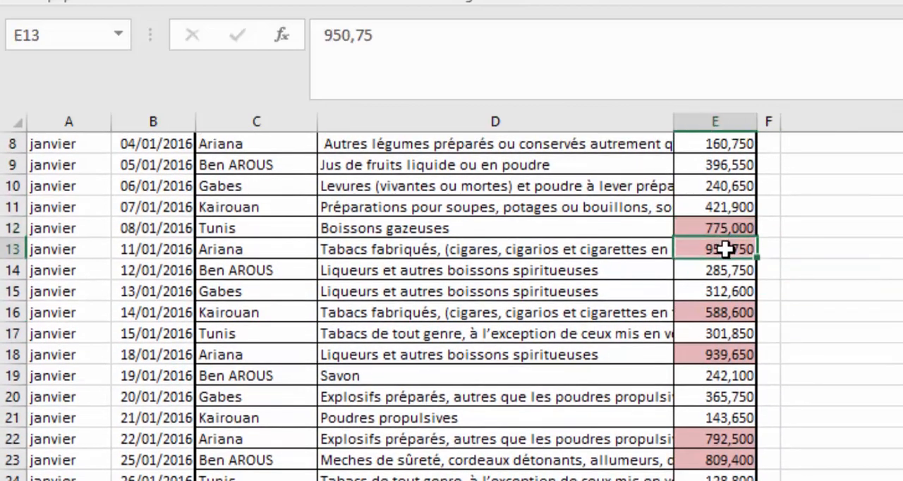
{"action": "left_click", "coordinate": [726, 315]}
{"action": "left_click", "coordinate": [726, 354]}
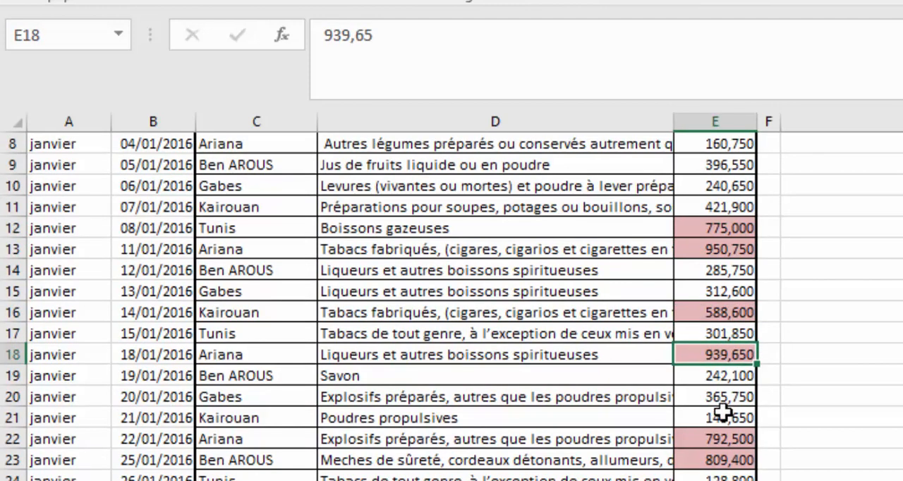
{"action": "left_click", "coordinate": [723, 438]}
{"action": "left_click", "coordinate": [724, 464]}
{"action": "left_click", "coordinate": [725, 480]}
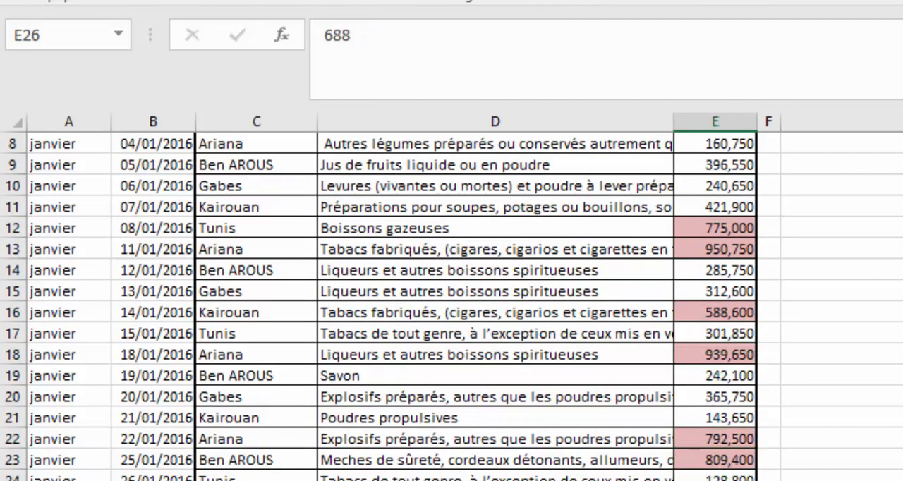
{"action": "scroll", "coordinate": [451, 306], "scroll_direction": "down", "scroll_amount": 1}
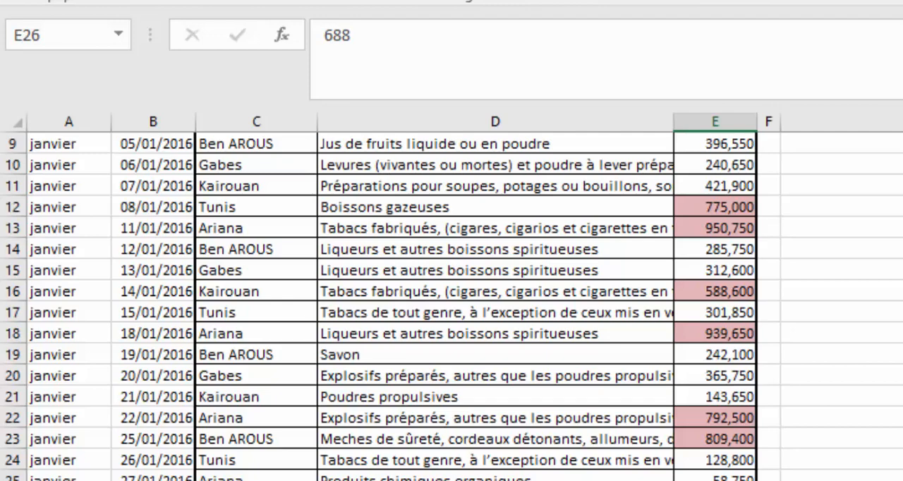
{"action": "left_click_drag", "start_coordinate": [714, 478], "coordinate": [714, 480]}
{"action": "left_click", "coordinate": [846, 460]}
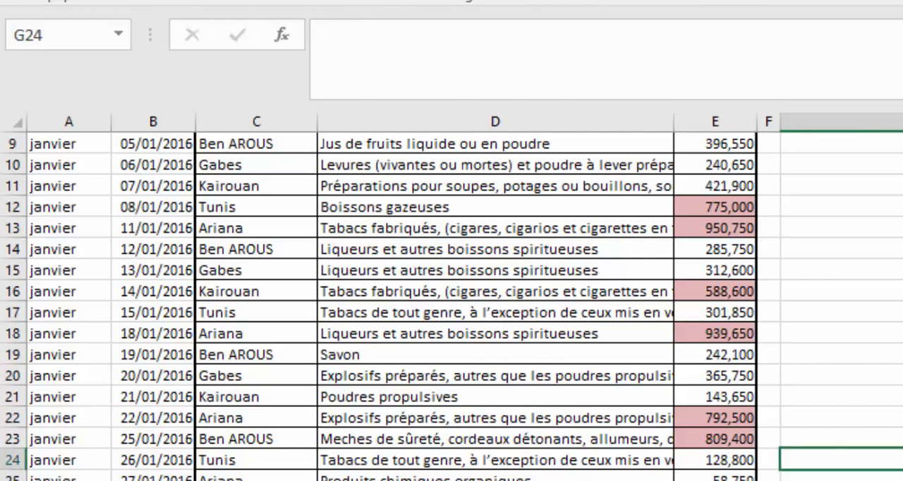
{"action": "scroll", "coordinate": [452, 306], "scroll_direction": "up", "scroll_amount": 3}
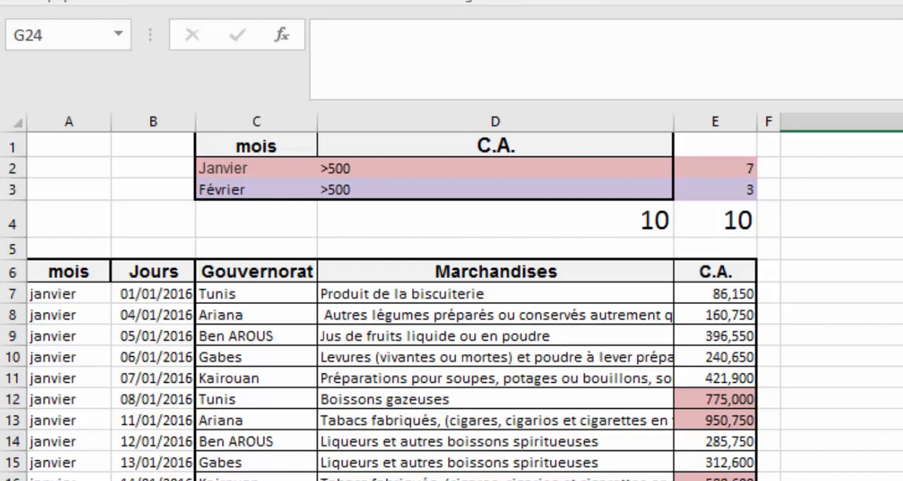
{"action": "left_click", "coordinate": [616, 223]}
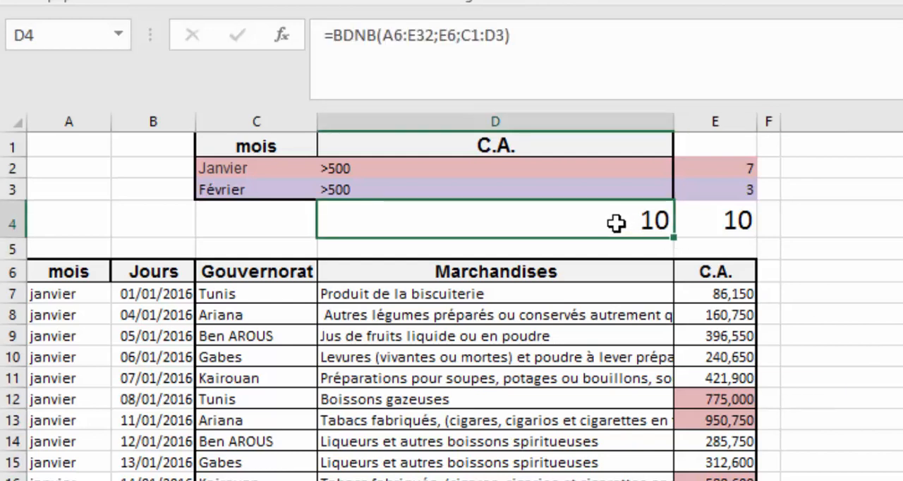